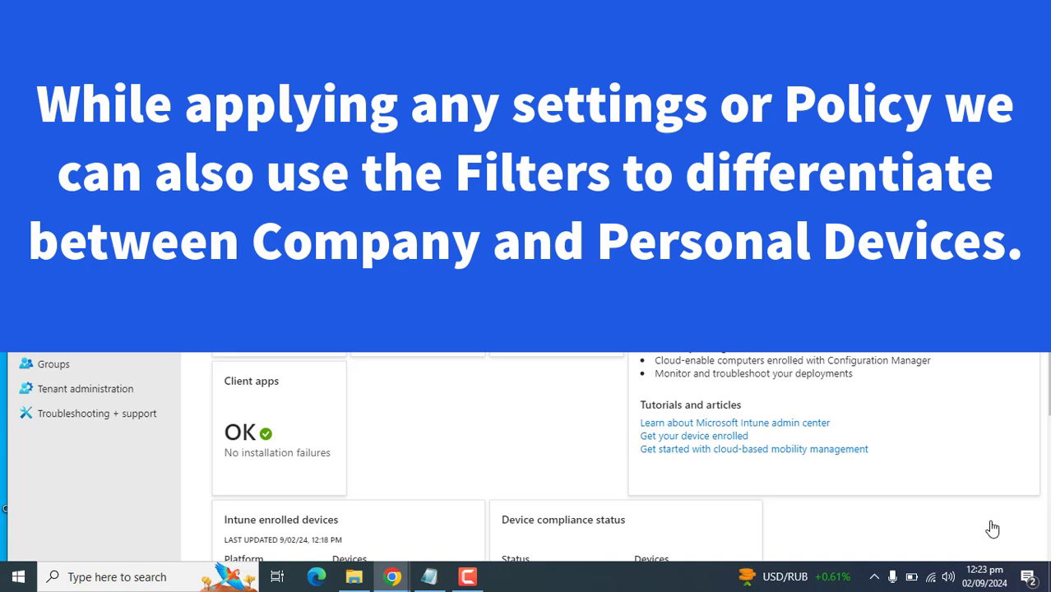
left_click(470, 574)
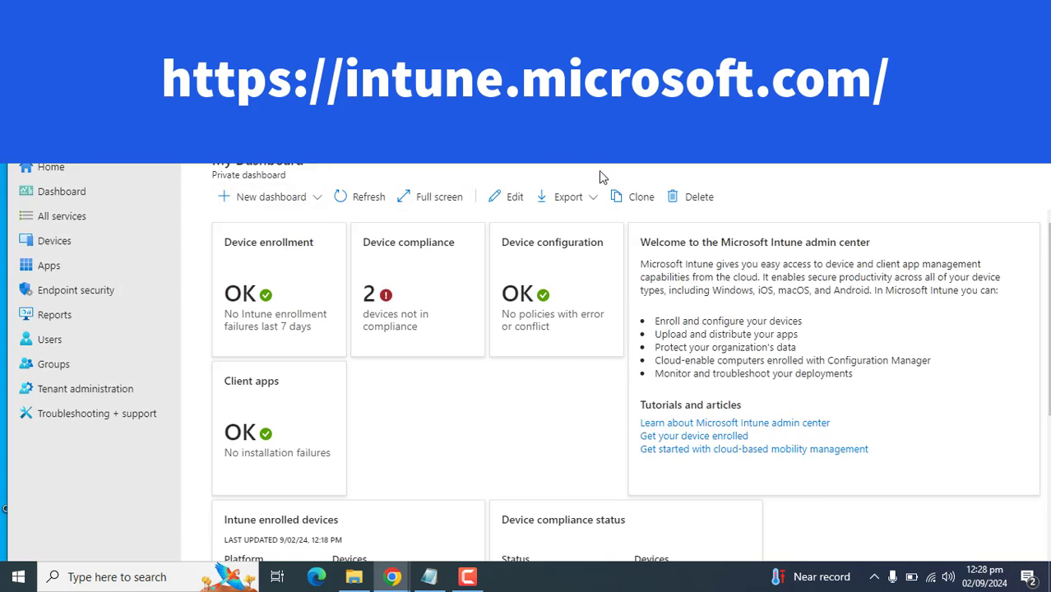
left_click(638, 169)
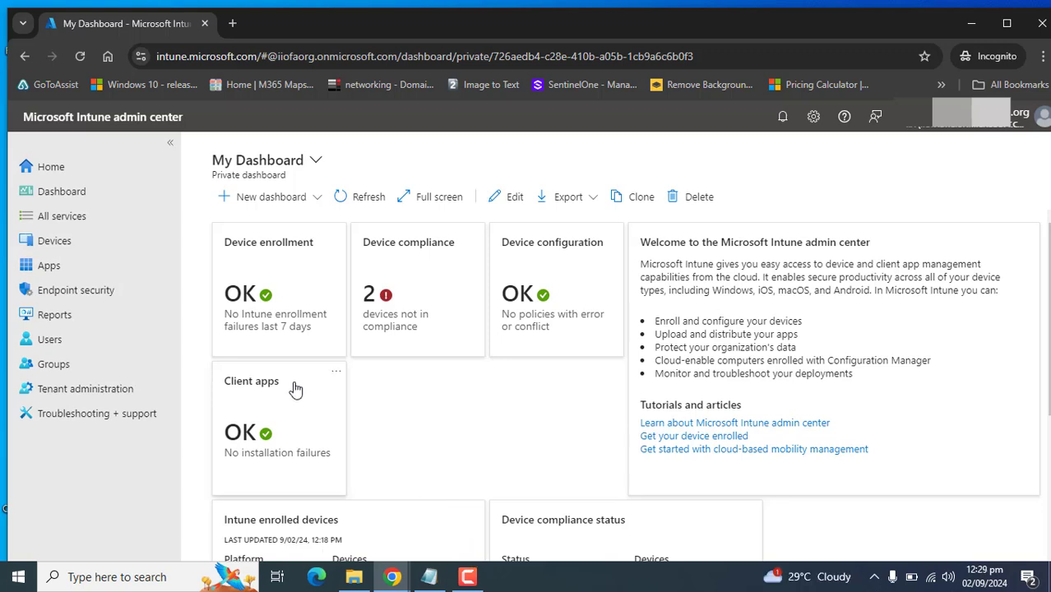
Search all groups for "test" and view the members of the Test_Win_Client group
left_click(73, 371)
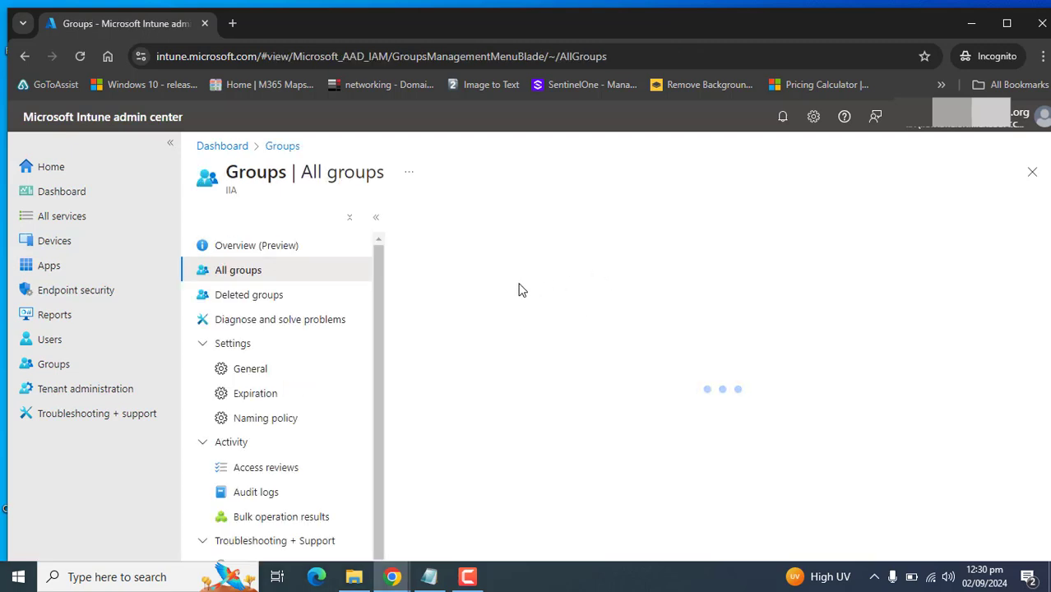
left_click(533, 282)
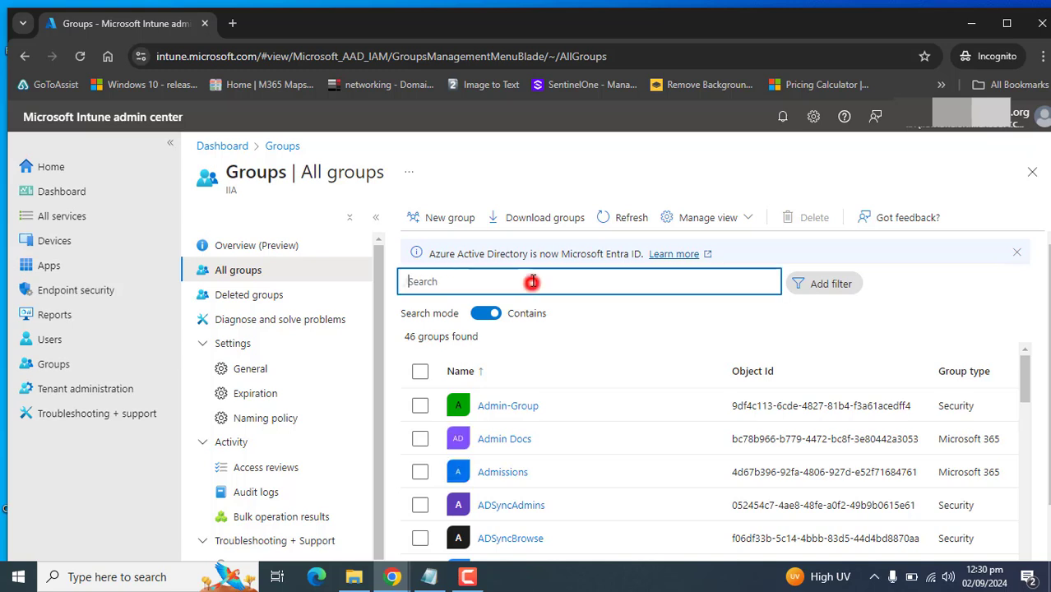
type("test")
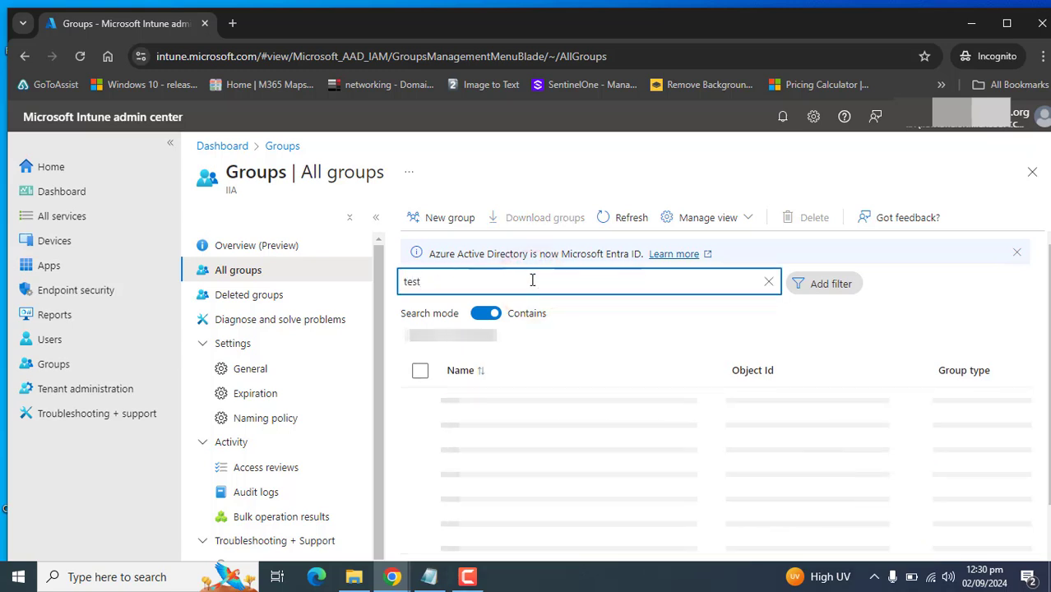
left_click(511, 408)
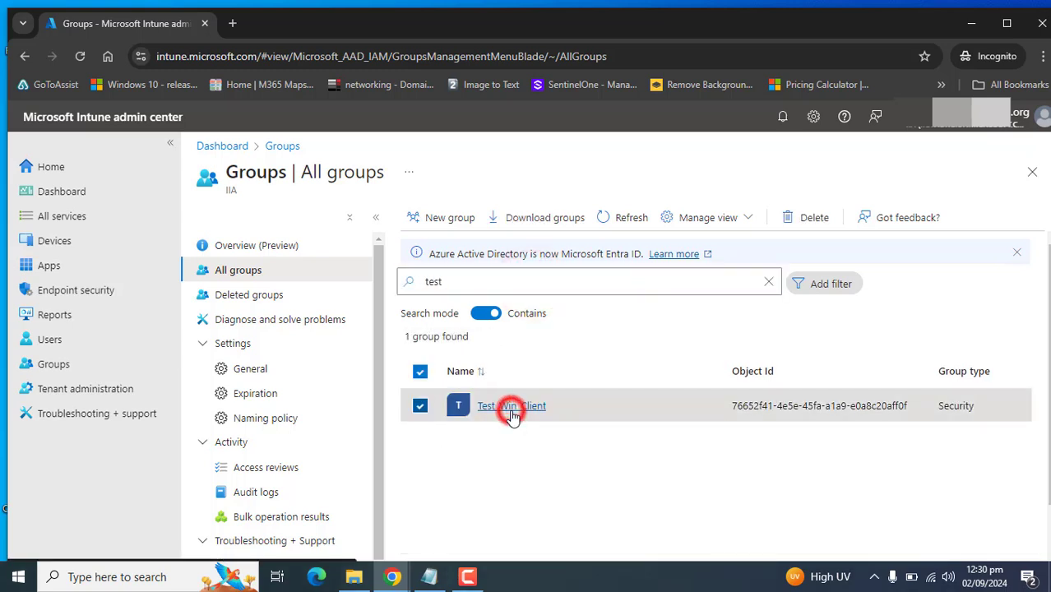
left_click(278, 349)
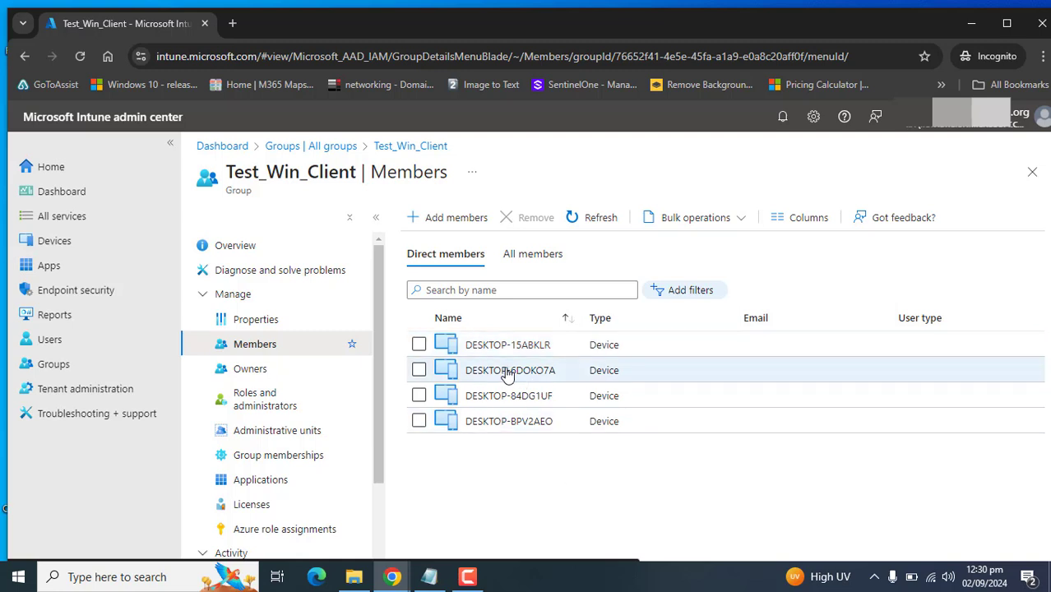
left_click(24, 55)
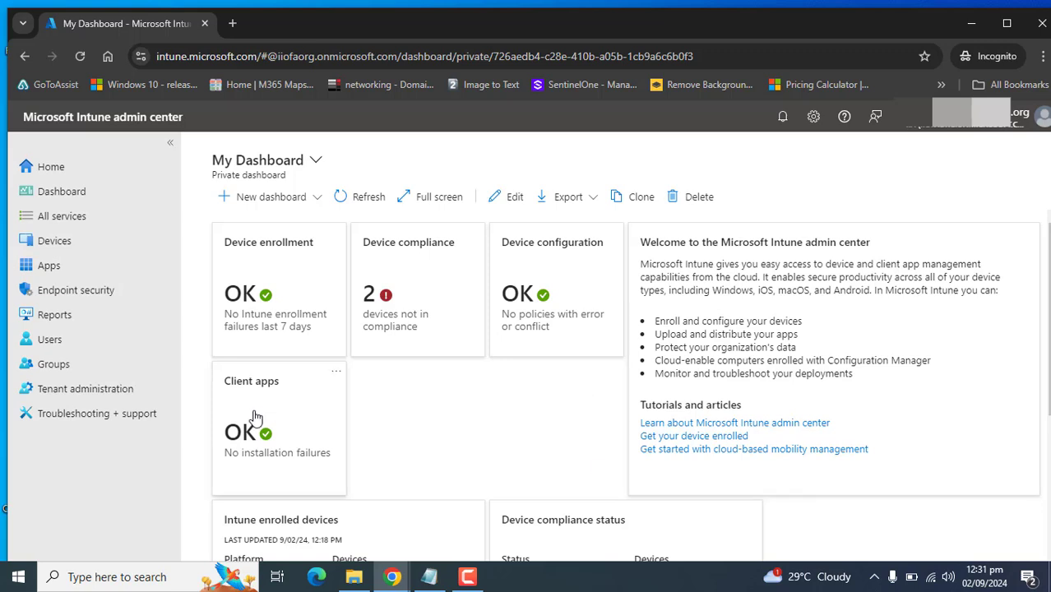
Start creating a managed devices filter in the tenant administration settings
left_click(108, 389)
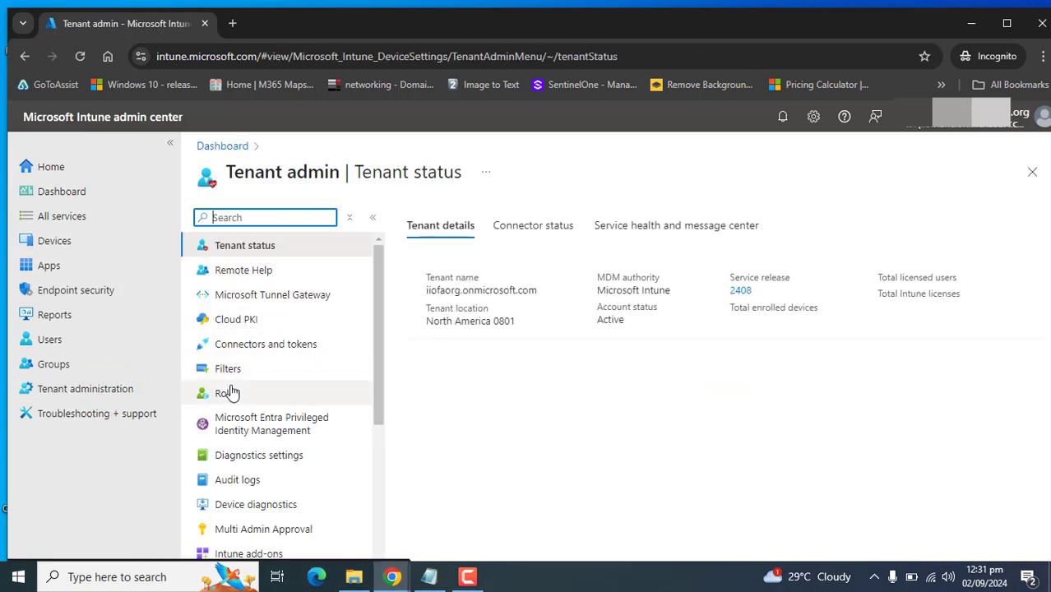
left_click(234, 372)
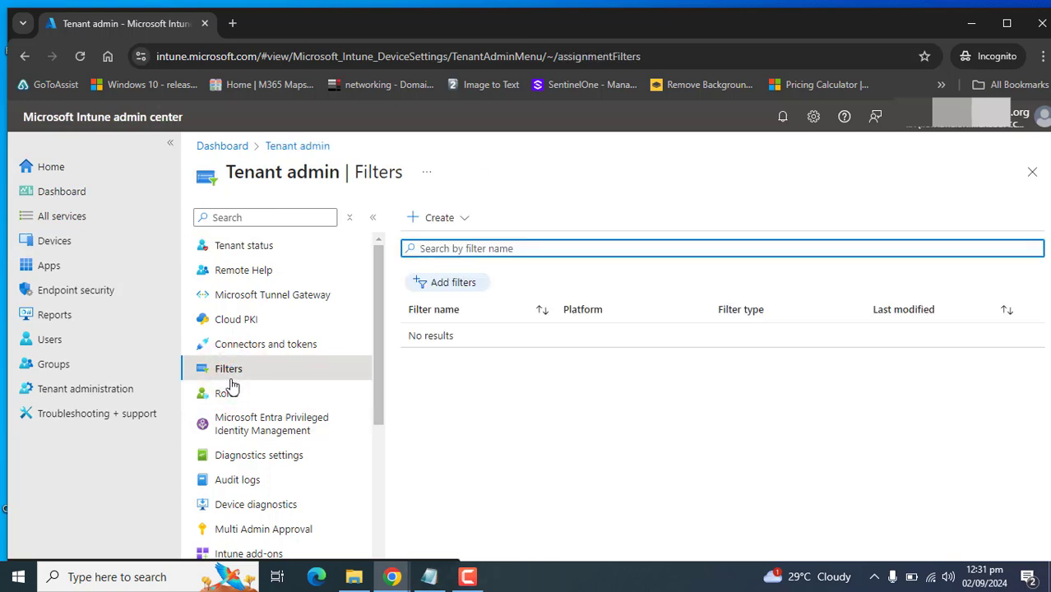
left_click(463, 227)
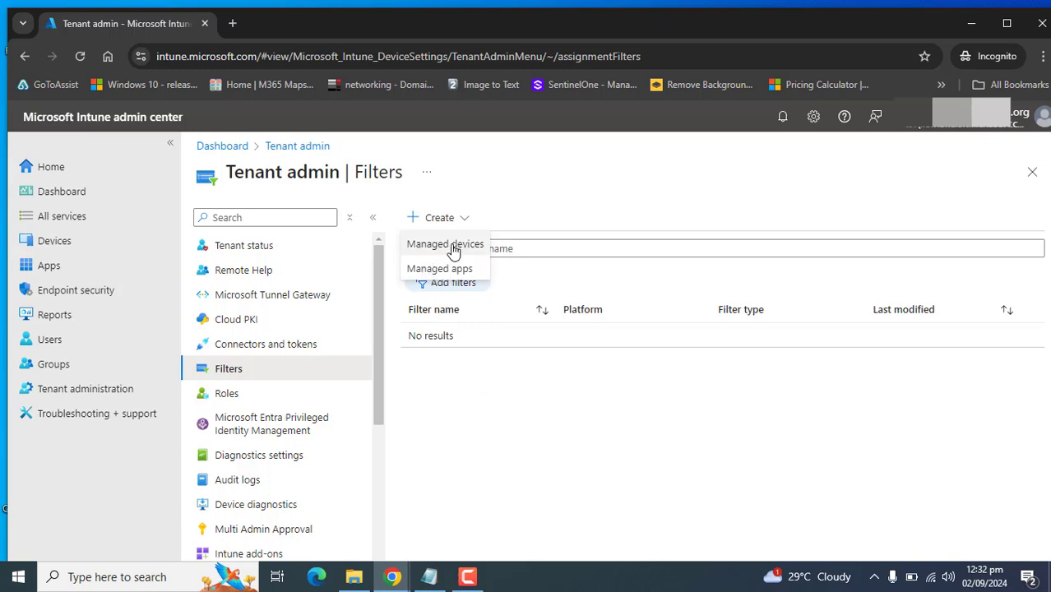
left_click(615, 185)
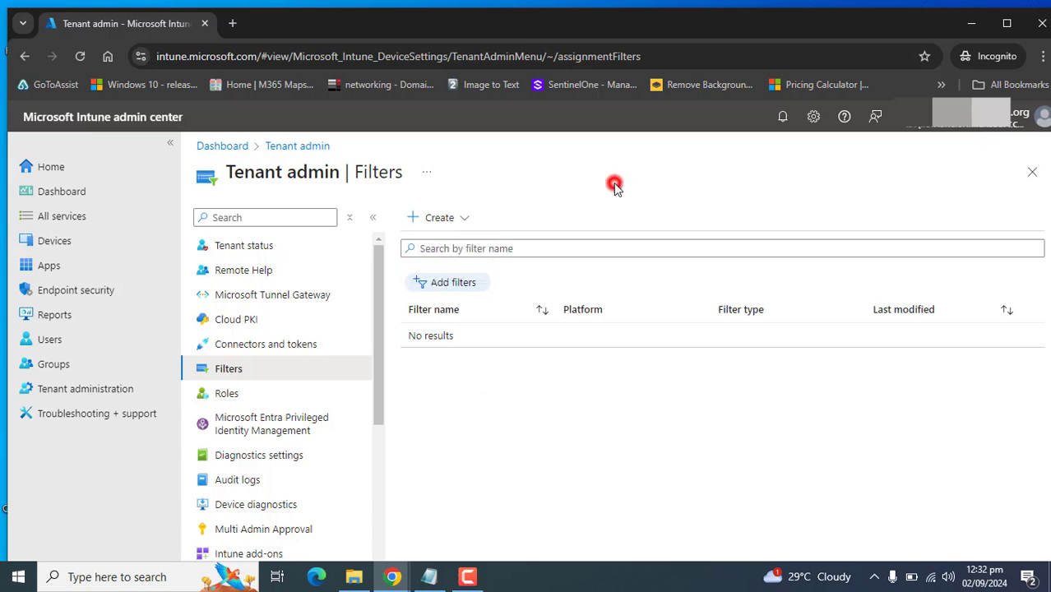
left_click(416, 219)
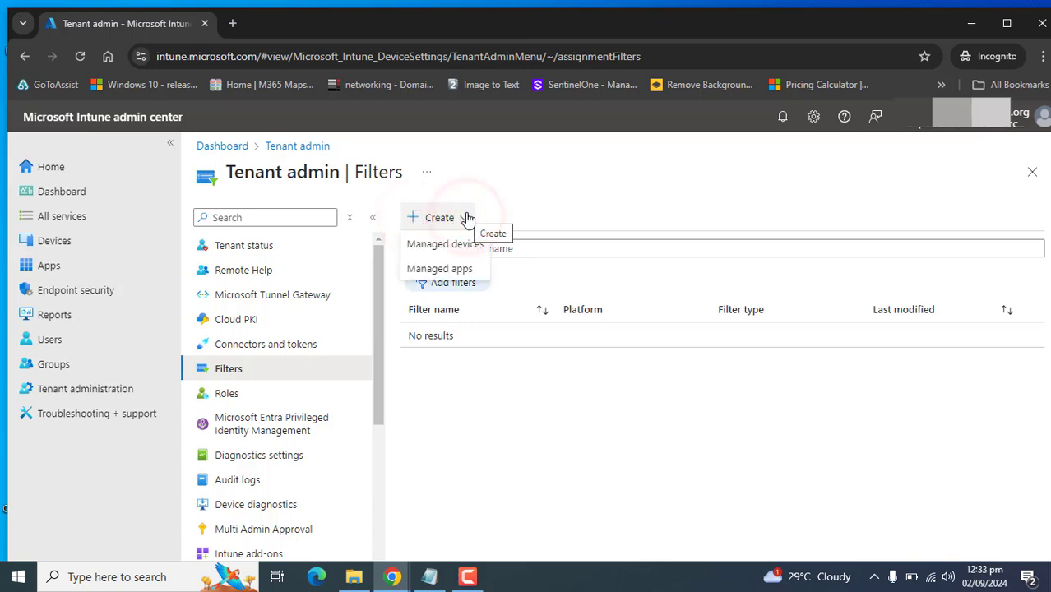
left_click(458, 246)
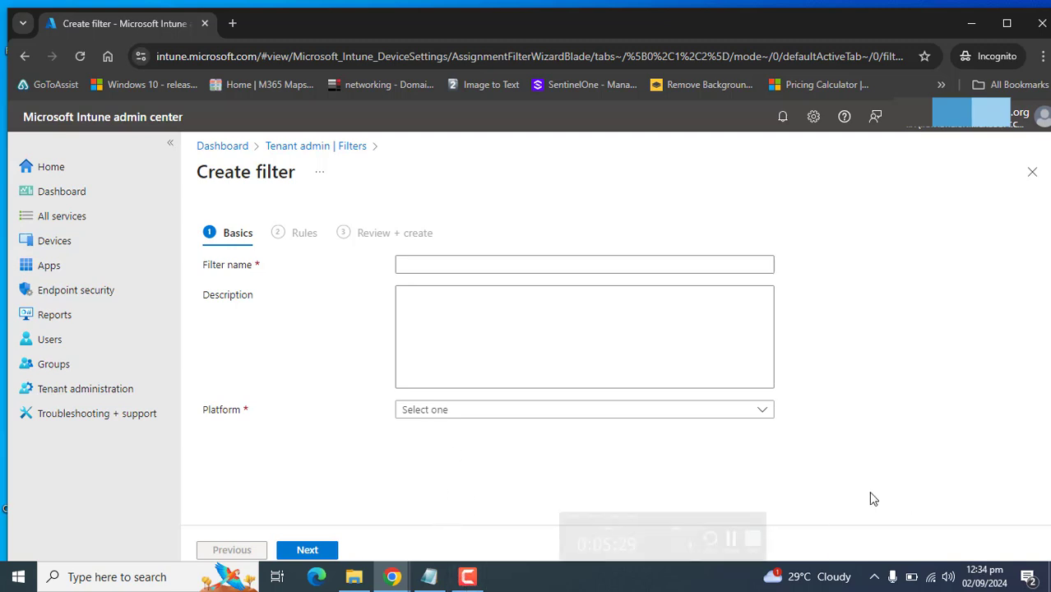
Name the filter "All Windows Devices Except Personal" and copy the name
left_click(481, 268)
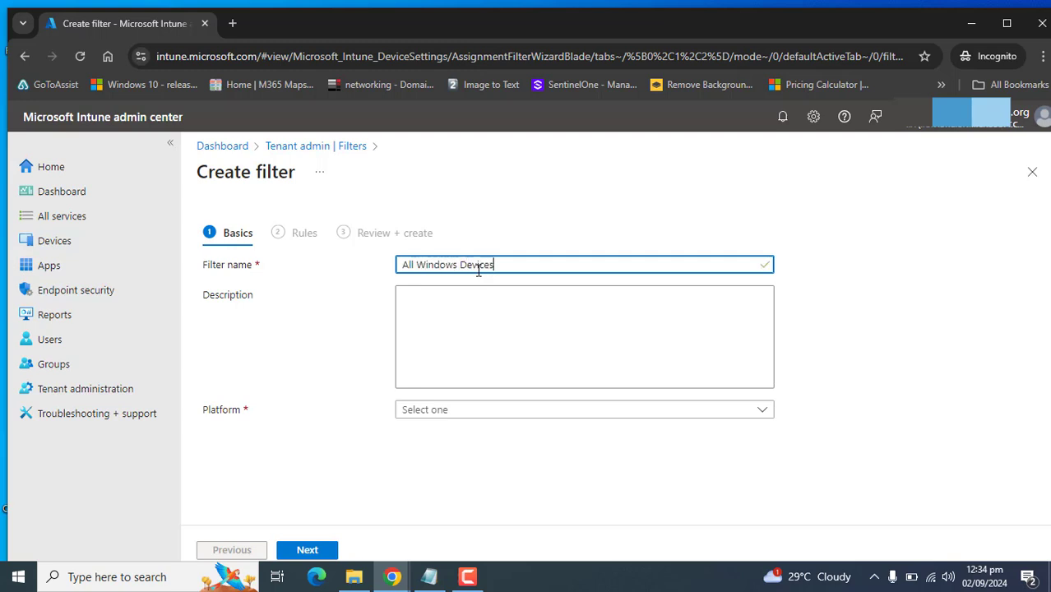
type("All Windows Devices Except Personal")
key("ctrl+a")
key("ctrl+c")
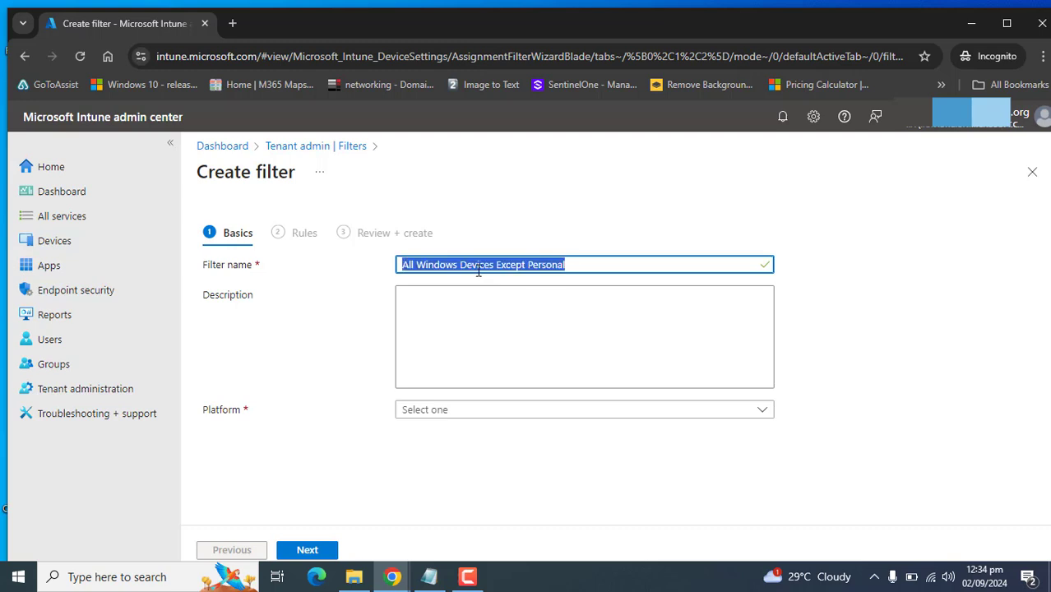
Enter "All Windows Devices Except Personal - Configuration Profile" as the filter's description
left_click(500, 307)
key("ctrl+v")
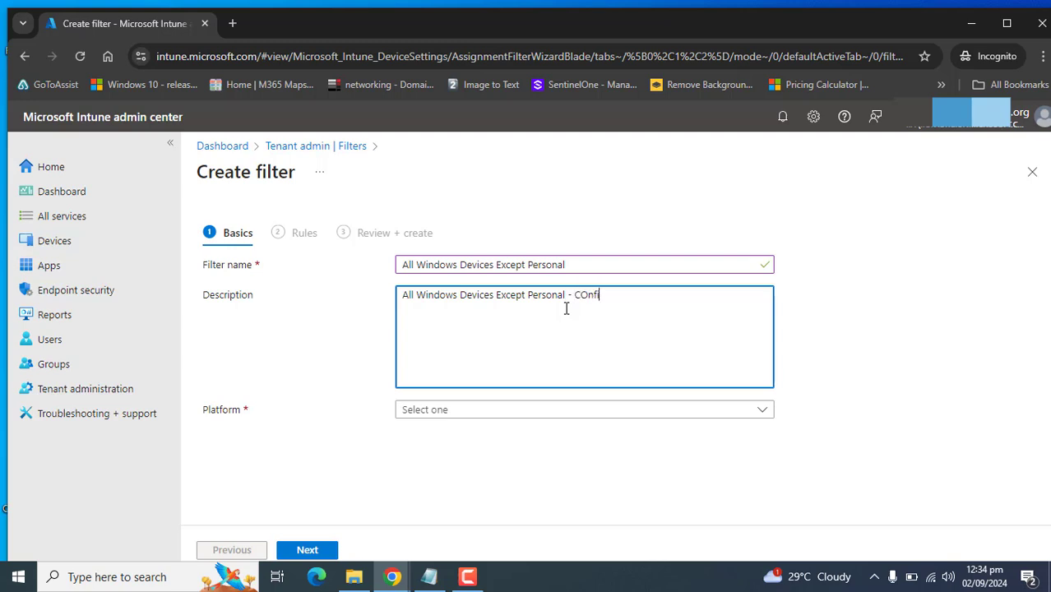
type("- COnfiguration Profile")
left_click(586, 295)
key("BackSpace")
type("ofile")
triple_click(679, 298)
left_click(348, 361)
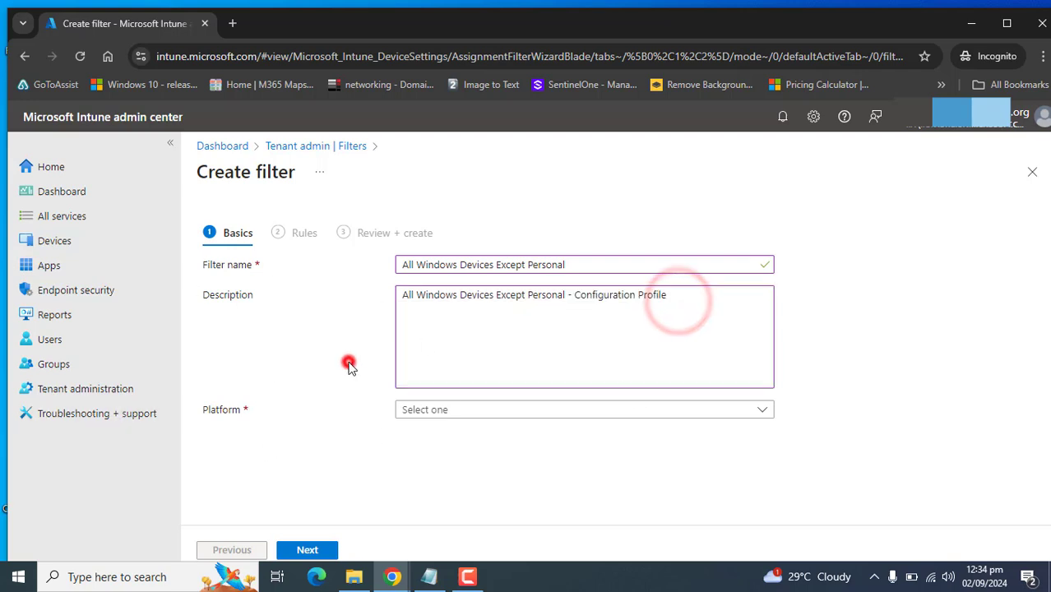
Set the filter's platform to Windows 10 and later and proceed to the rules
left_click(546, 414)
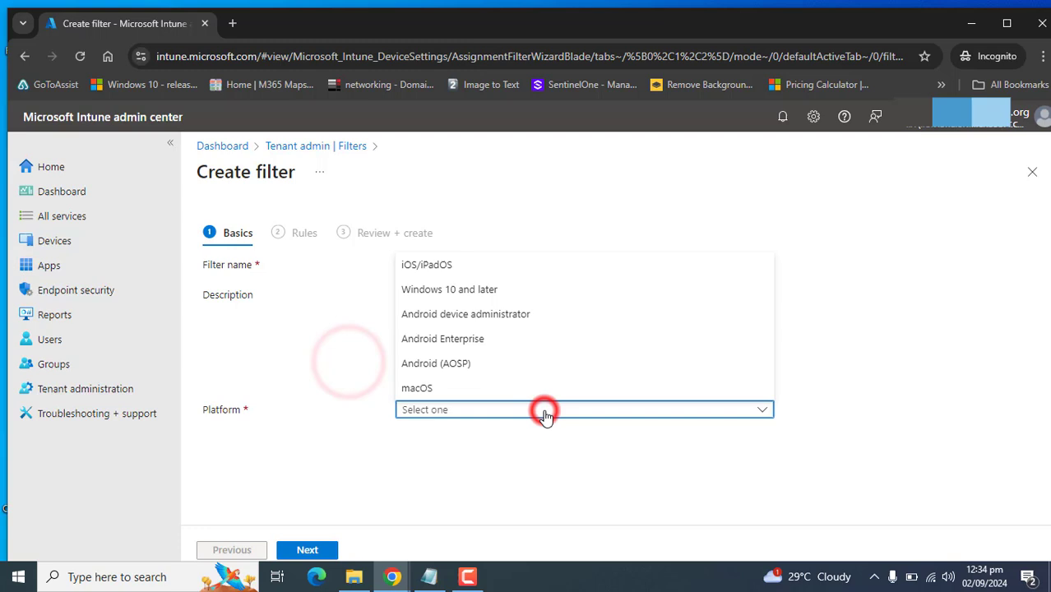
left_click(470, 298)
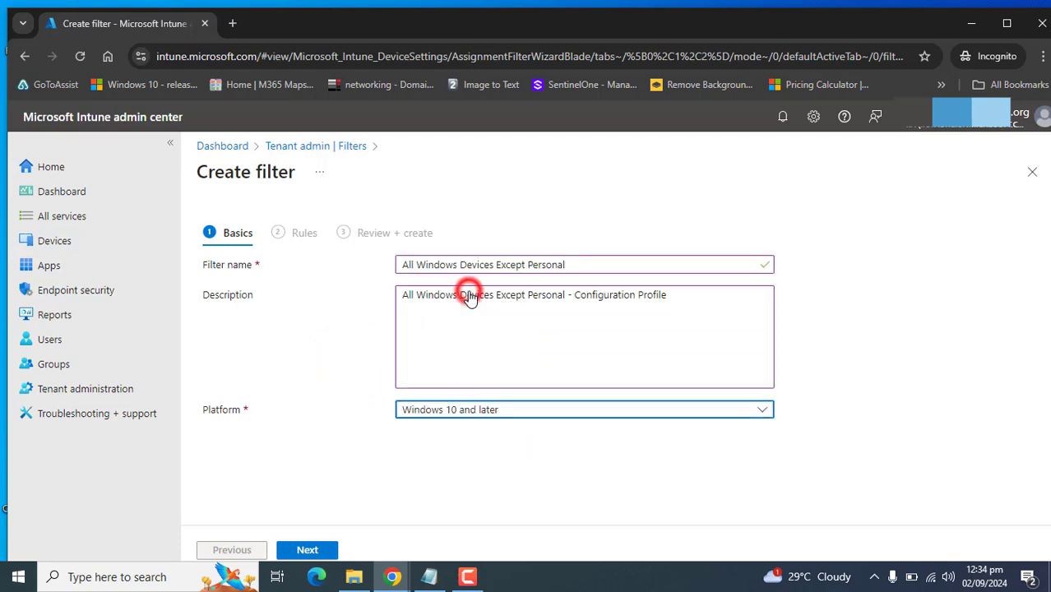
left_click(309, 551)
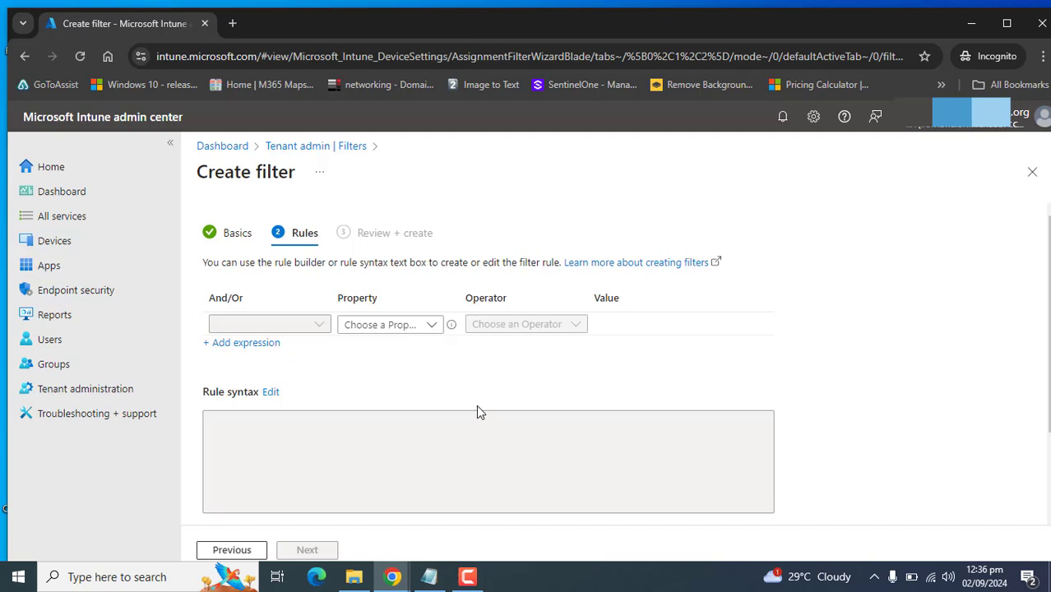
Define the filter rule with property deviceOwnership (Ownership), operator NotEquals and value Personal
left_click(385, 327)
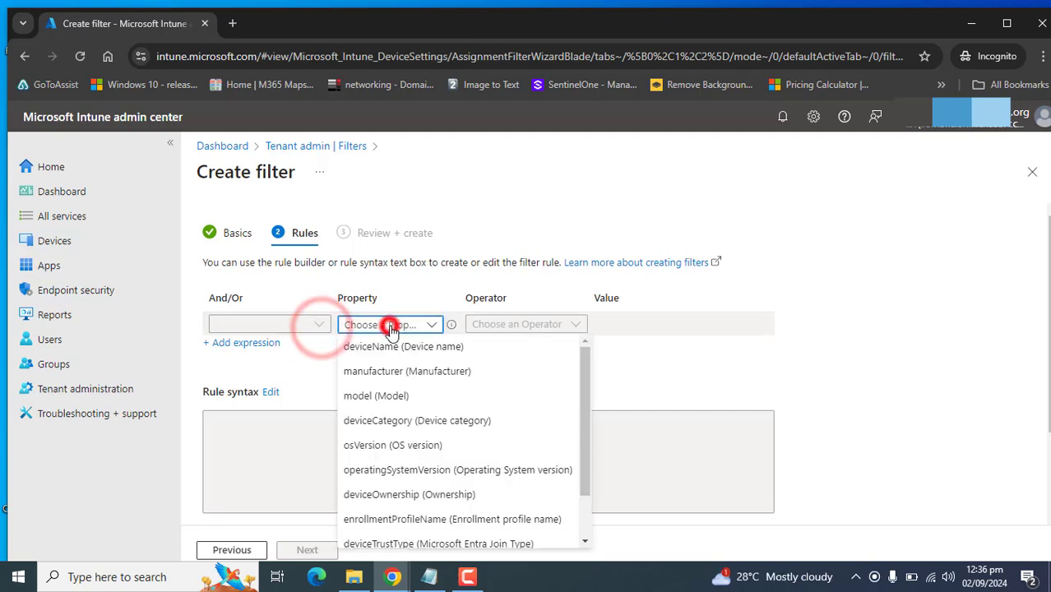
left_click(387, 326)
left_click(578, 324)
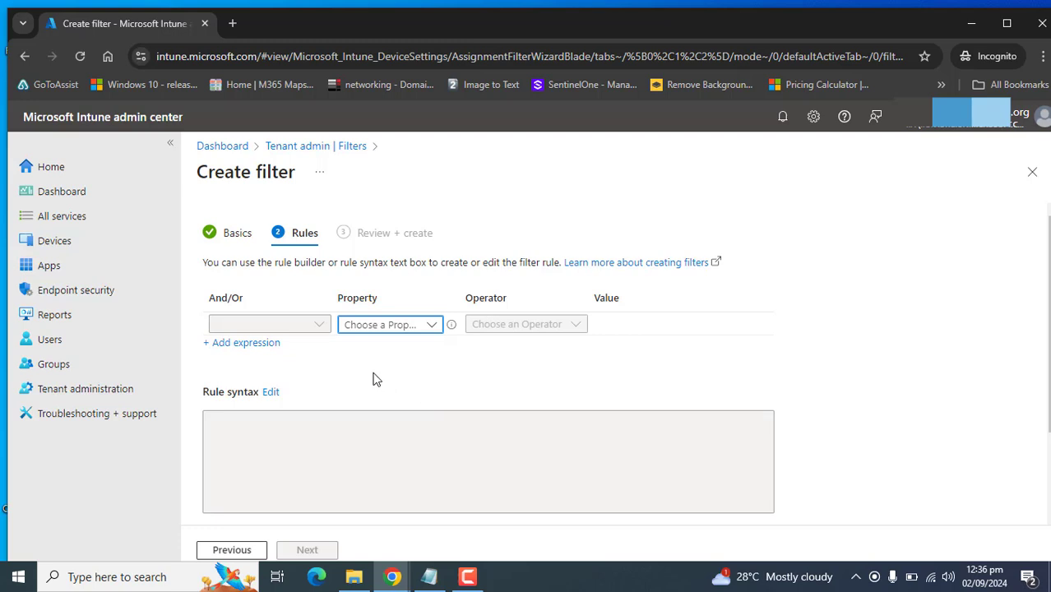
left_click(405, 327)
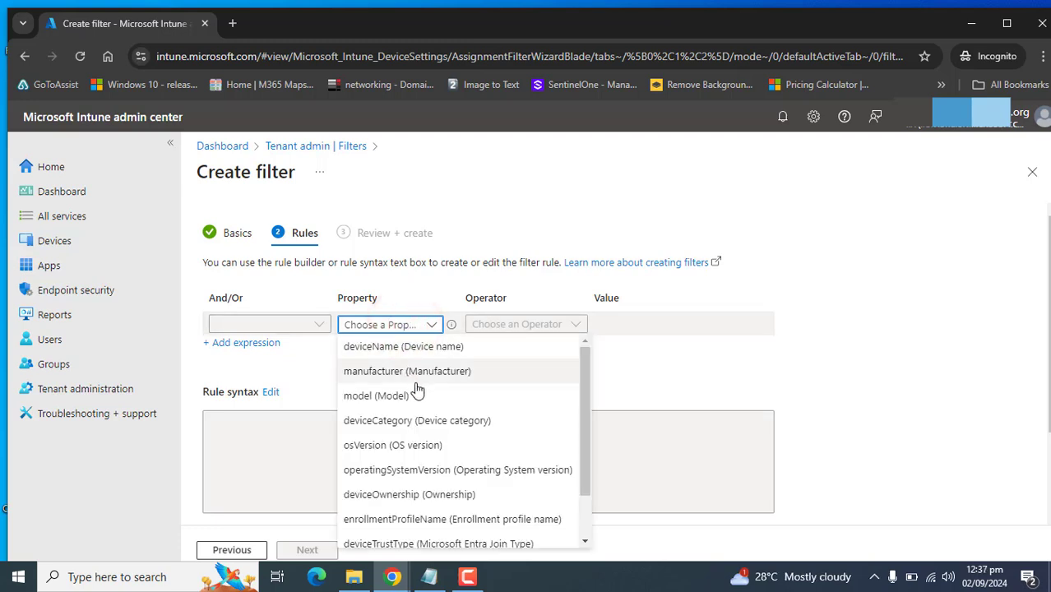
left_click(423, 497)
left_click(576, 325)
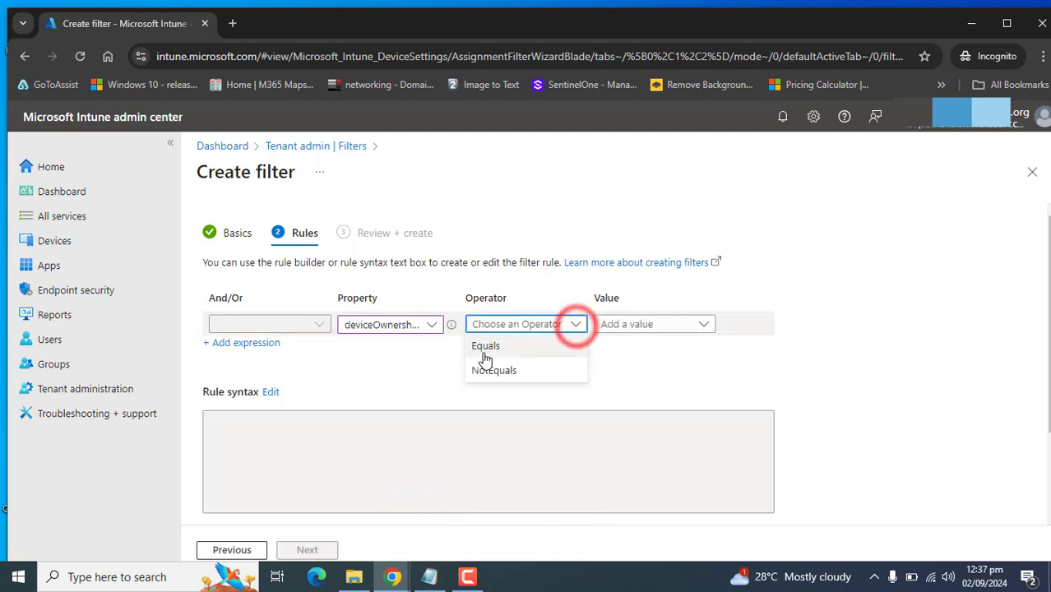
left_click(494, 372)
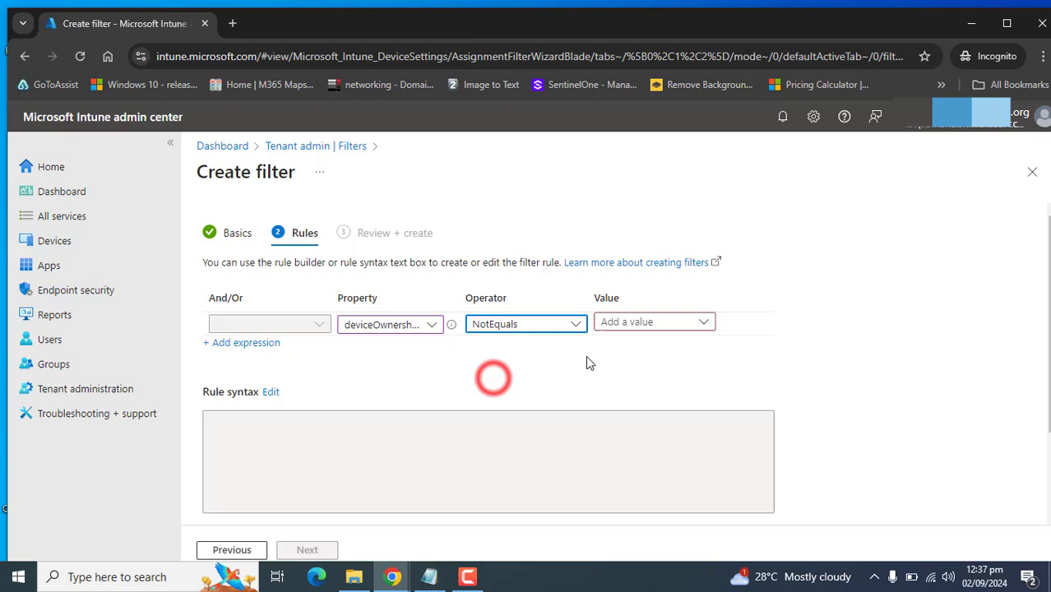
left_click(668, 328)
left_click(628, 370)
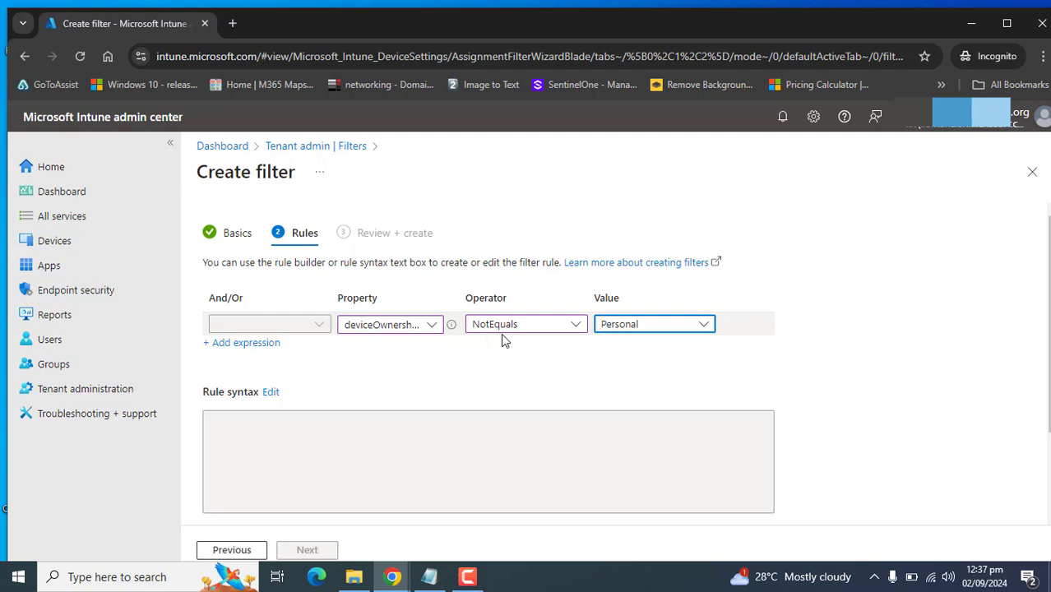
left_click(540, 374)
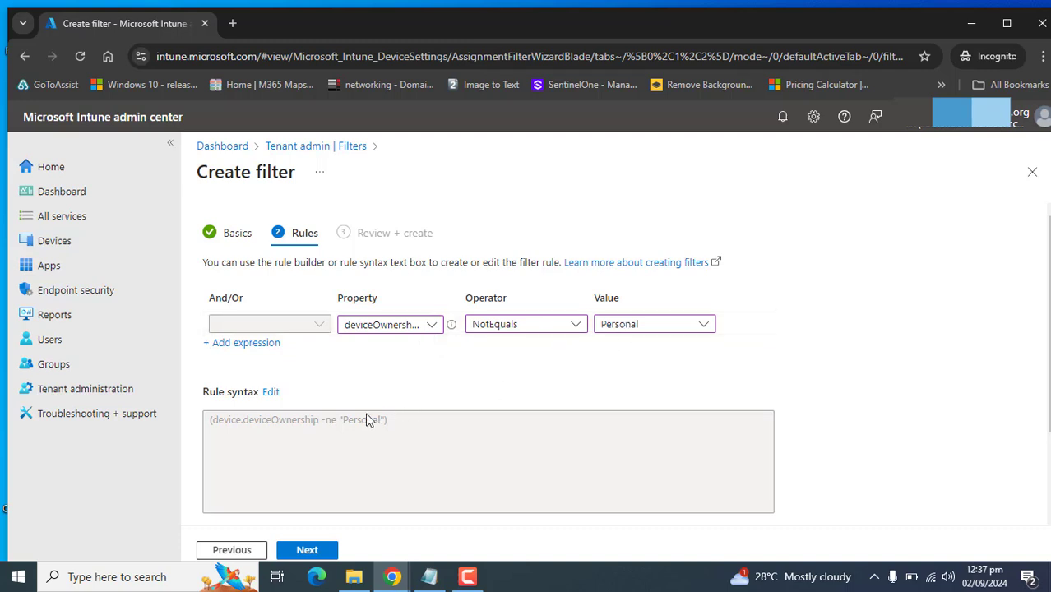
Review the rule syntax generated for the device ownership expression
left_click_drag(393, 421, 205, 434)
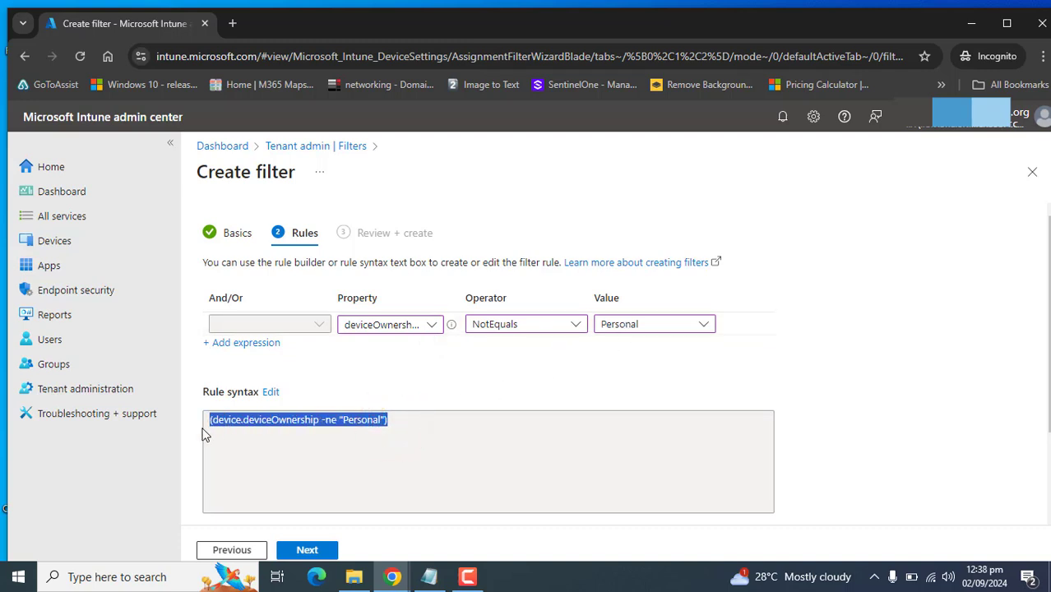
left_click(548, 396)
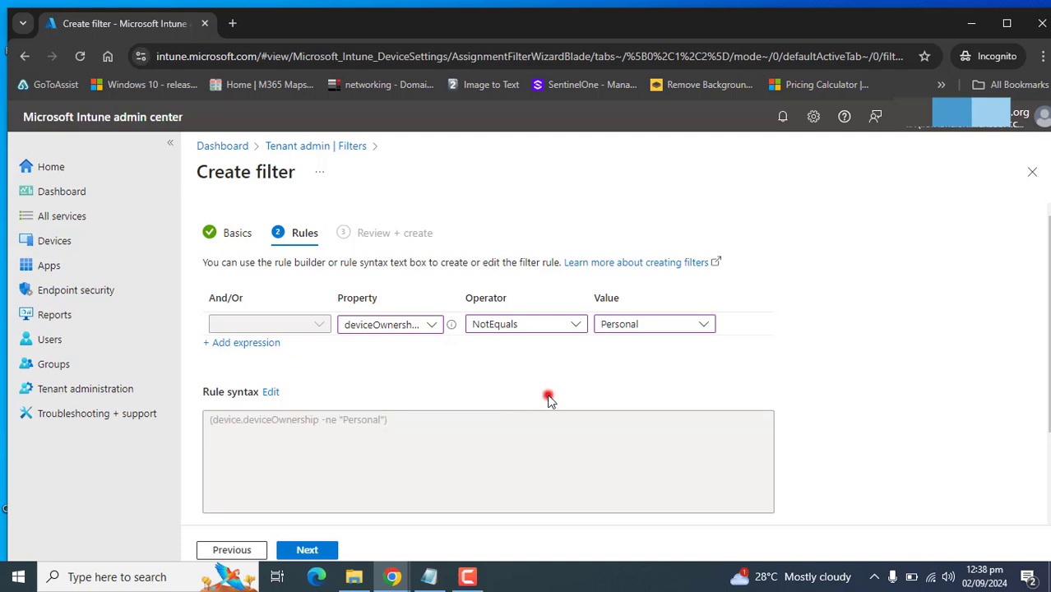
left_click_drag(1046, 283, 1030, 373)
triple_click(400, 303)
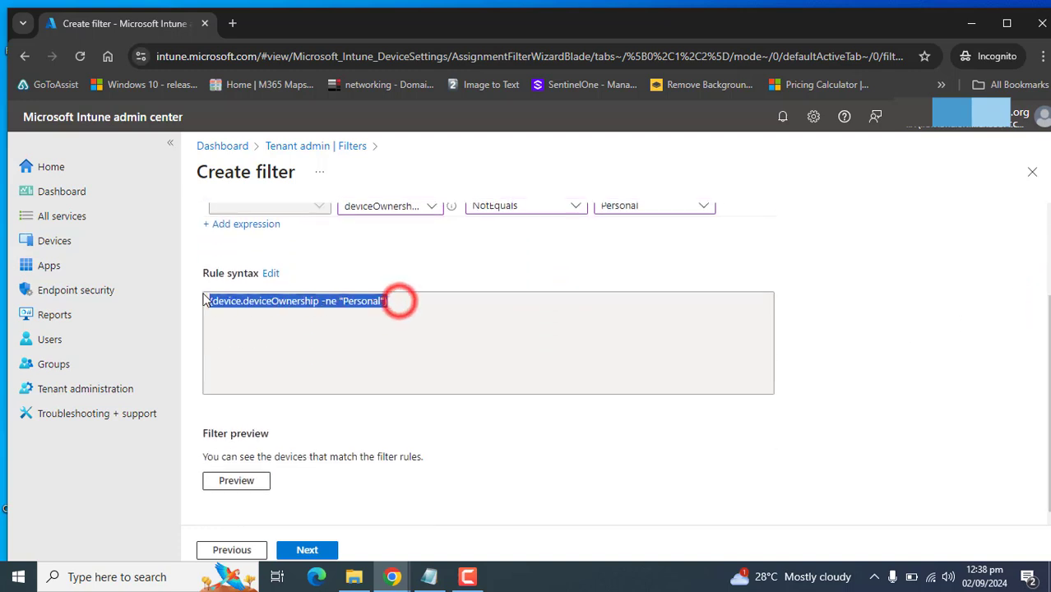
left_click(827, 404)
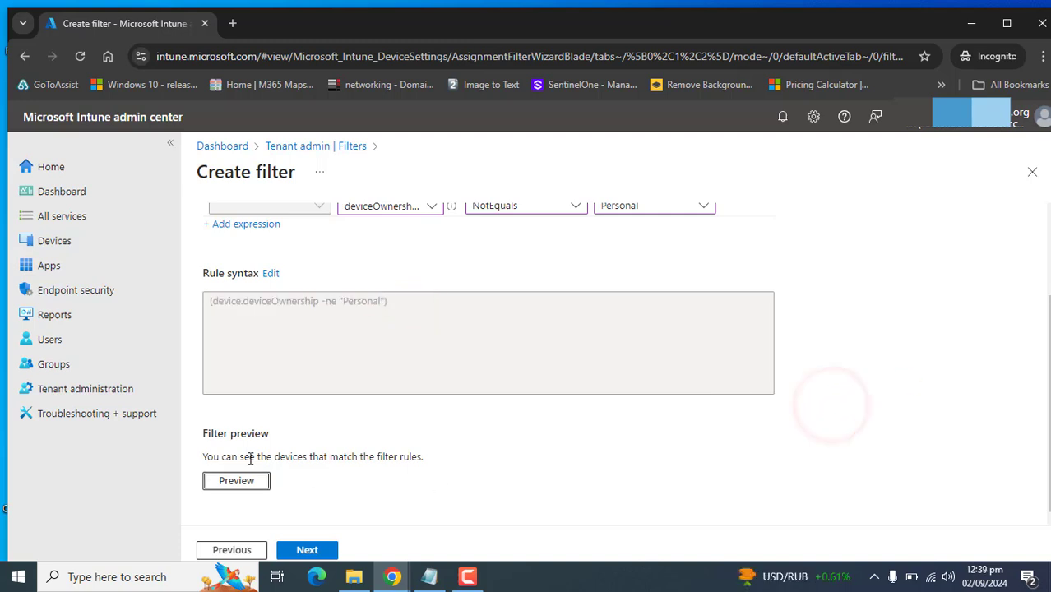
Preview the devices that match the filter rule and examine the listed device names
left_click(231, 482)
left_click(233, 483)
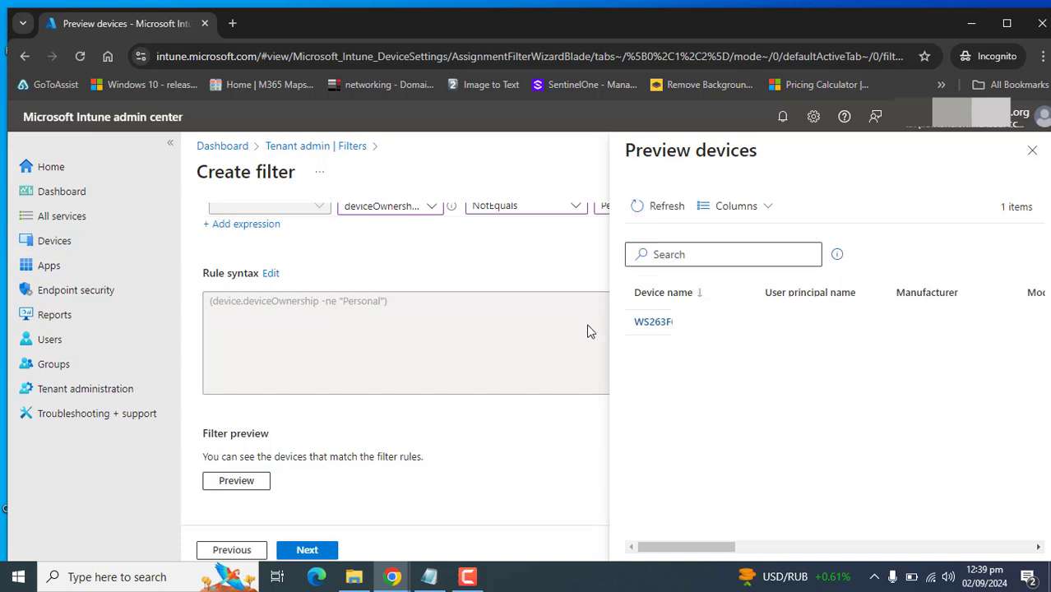
double_click(619, 320)
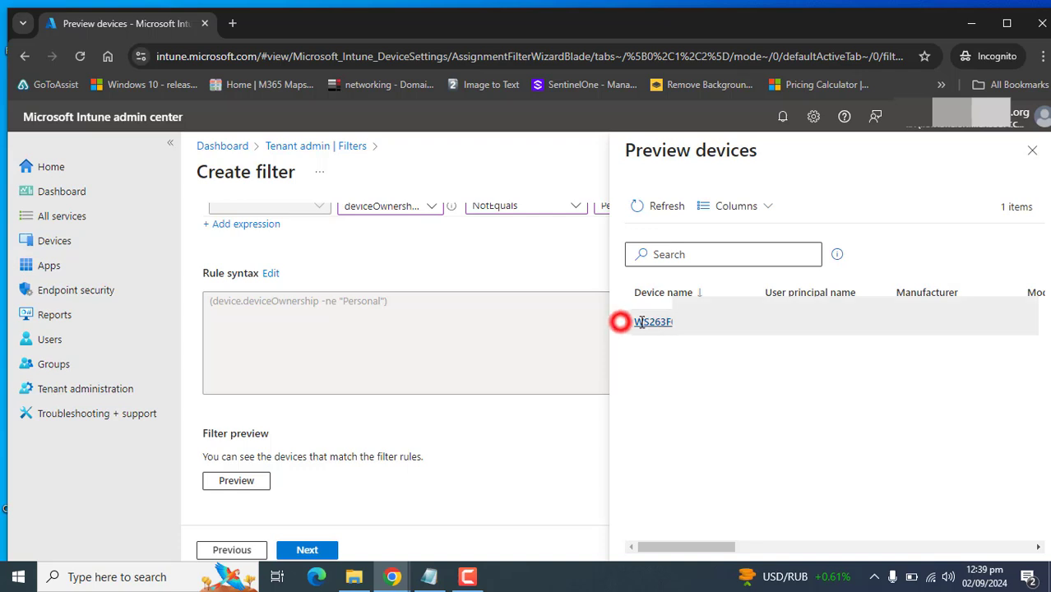
left_click(756, 383)
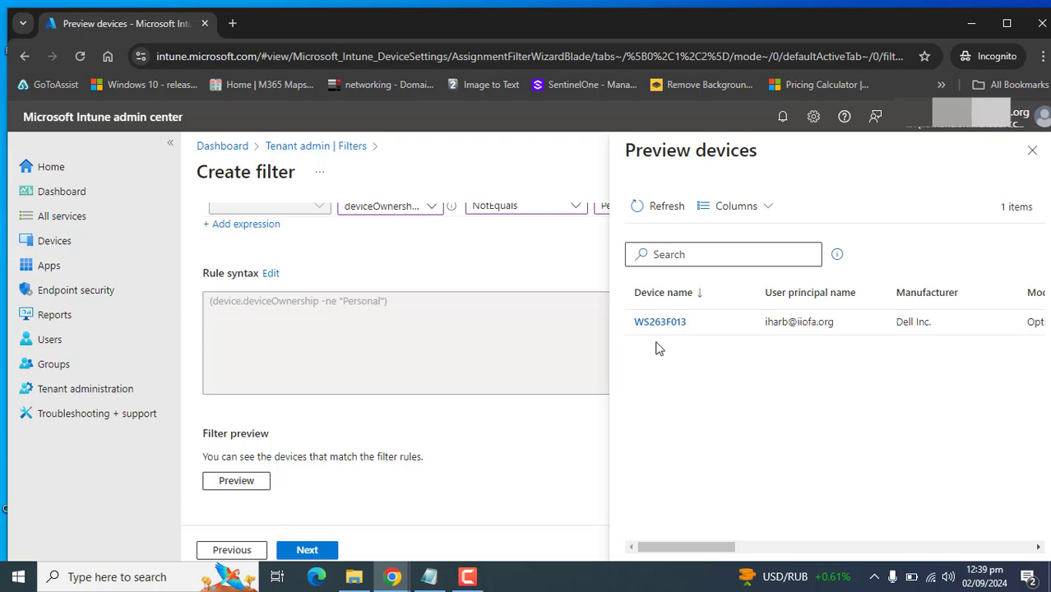
Close the device preview, check the filter's summary and create the All Windows Devices Except Personal filter
left_click(1033, 149)
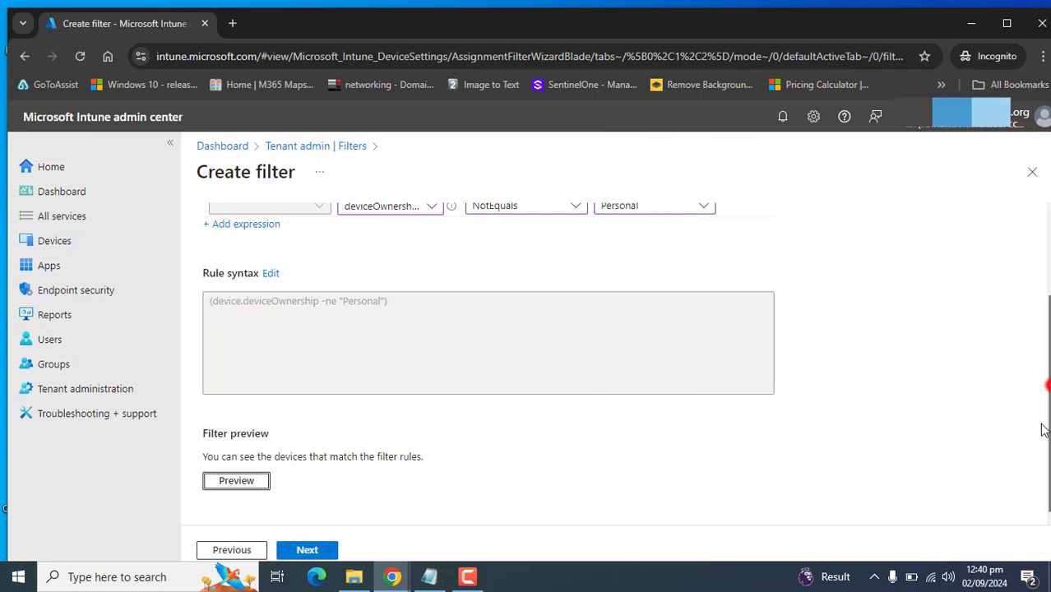
left_click(308, 550)
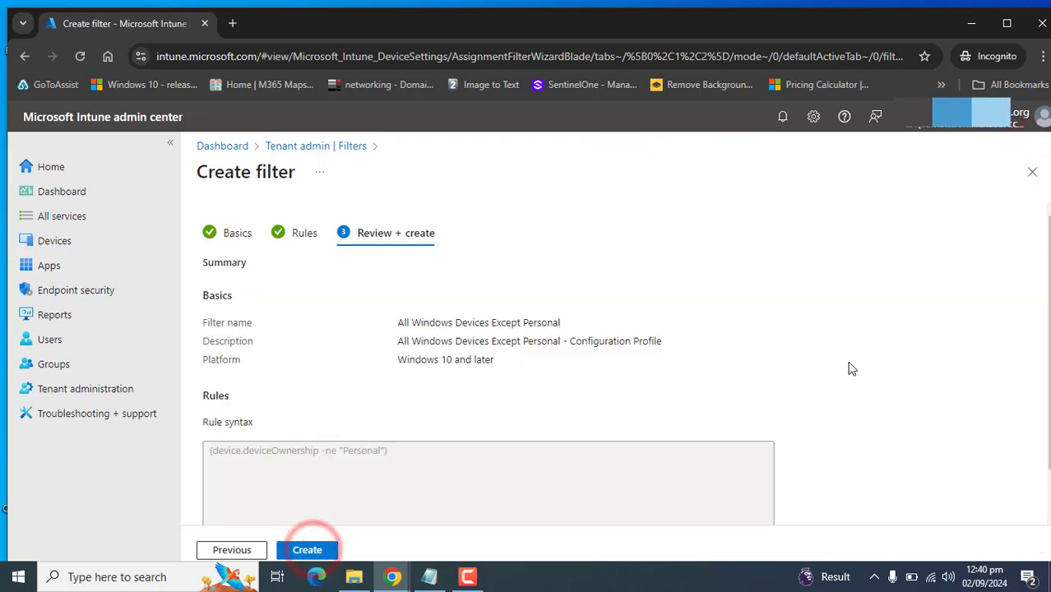
left_click_drag(1048, 275, 1018, 490)
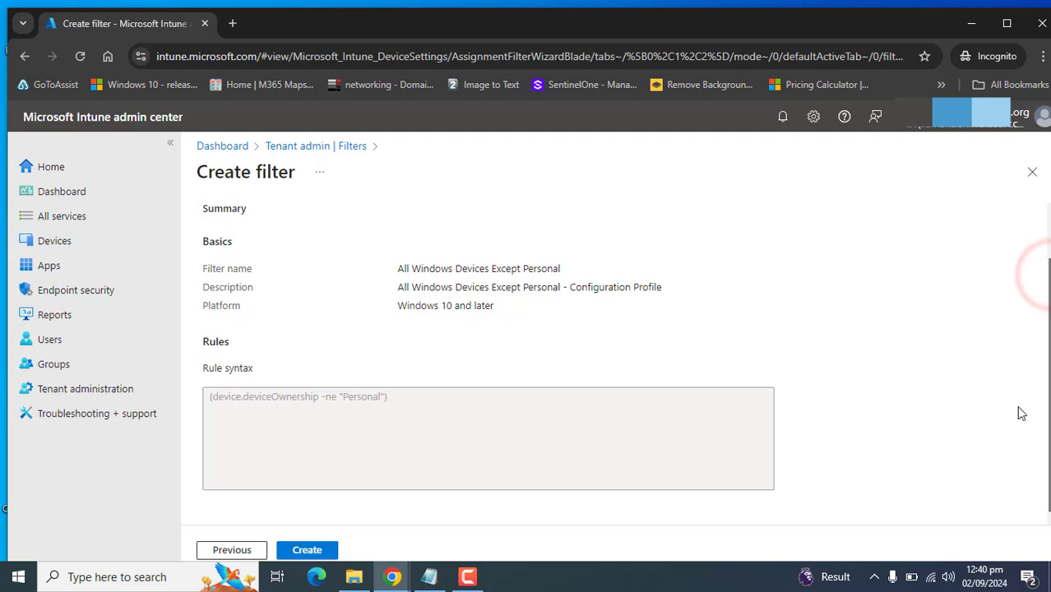
left_click_drag(1049, 326, 1050, 280)
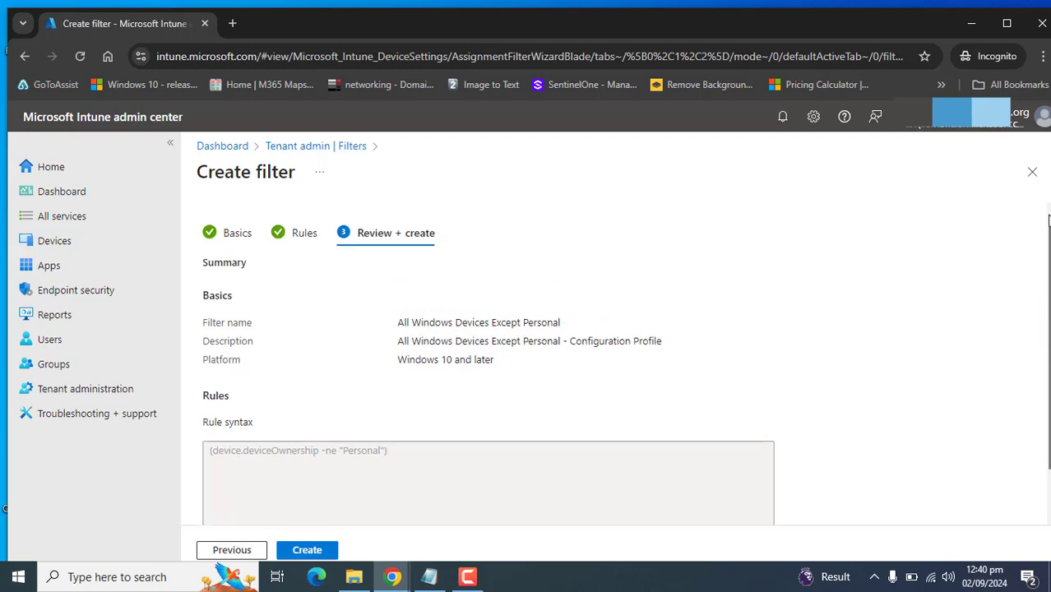
left_click_drag(1049, 219, 1012, 411)
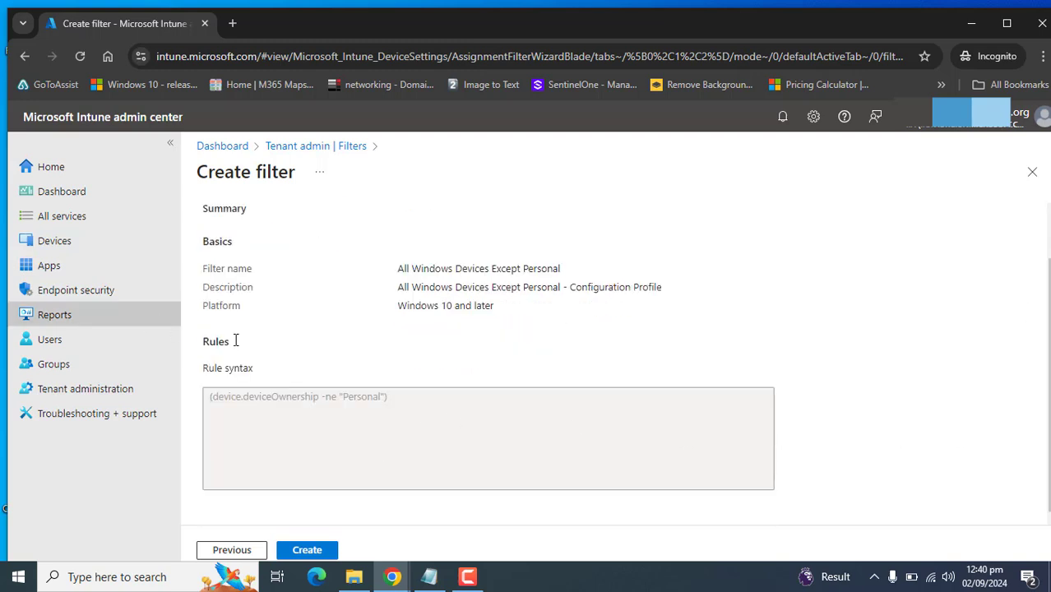
left_click_drag(1049, 362, 958, 278)
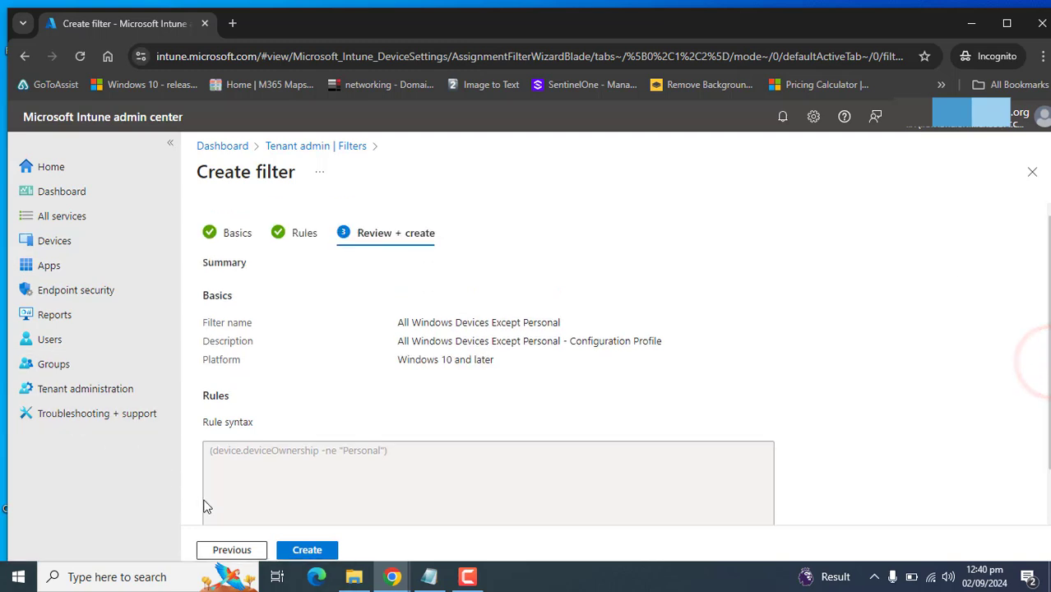
left_click(321, 554)
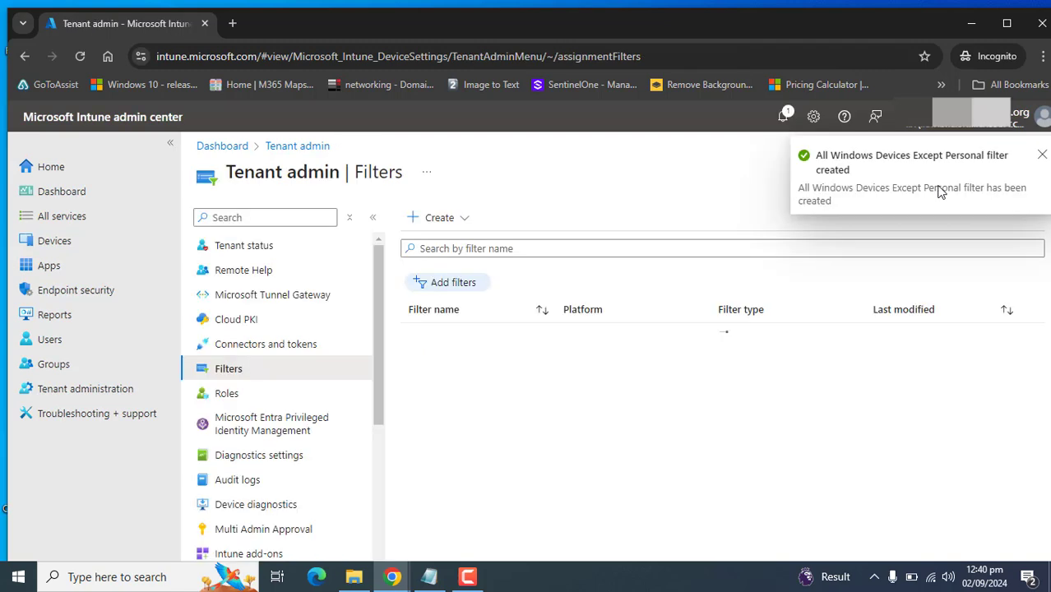
left_click(819, 154)
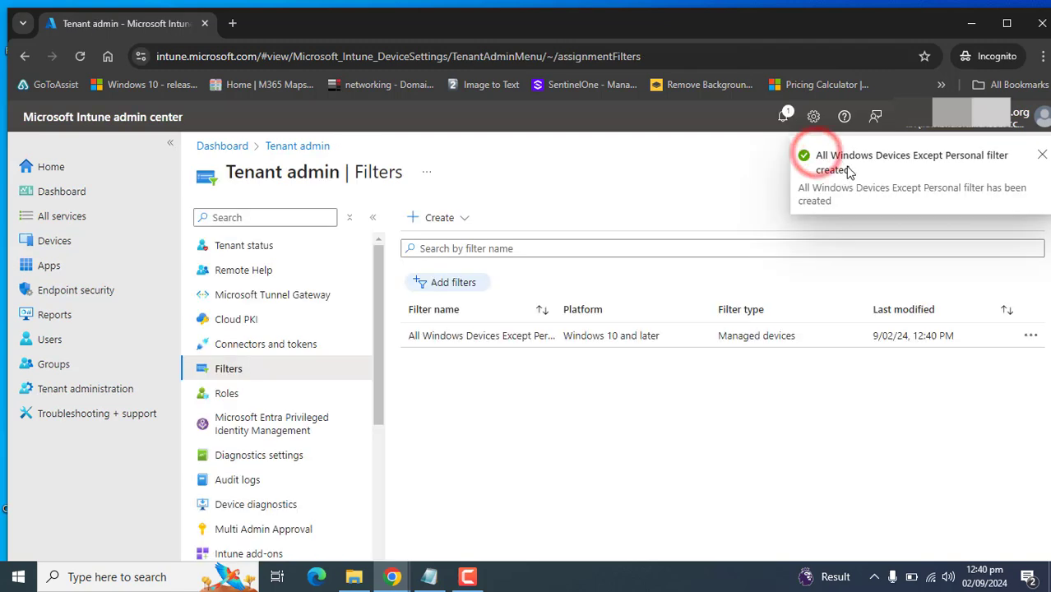
left_click(852, 200)
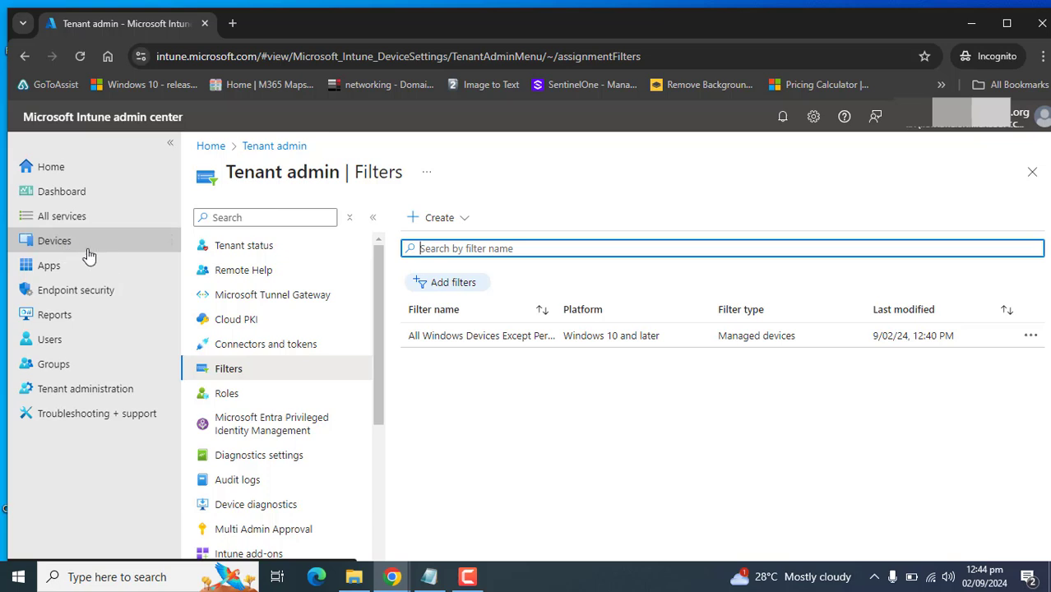
Open the Restrict MMC Snap-ins policy from the device configuration policies
left_click(53, 252)
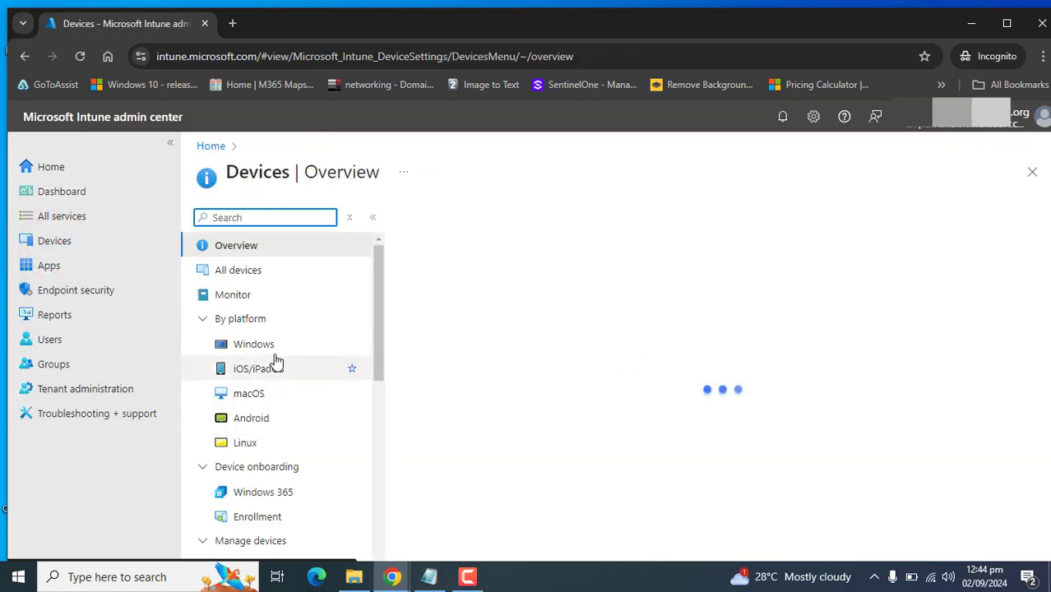
left_click(380, 296)
left_click_drag(380, 297, 381, 353)
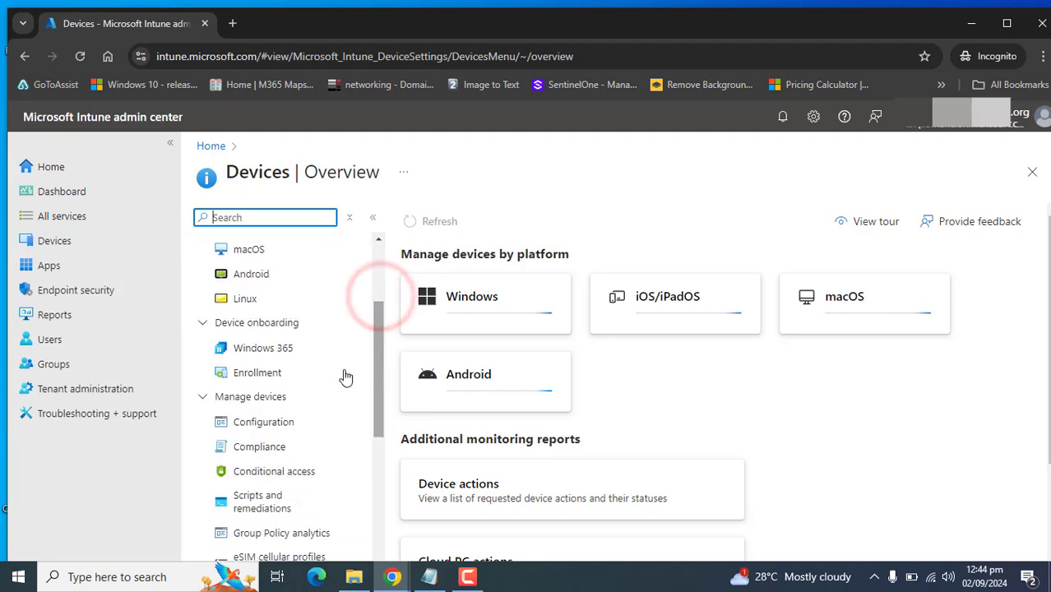
left_click(248, 426)
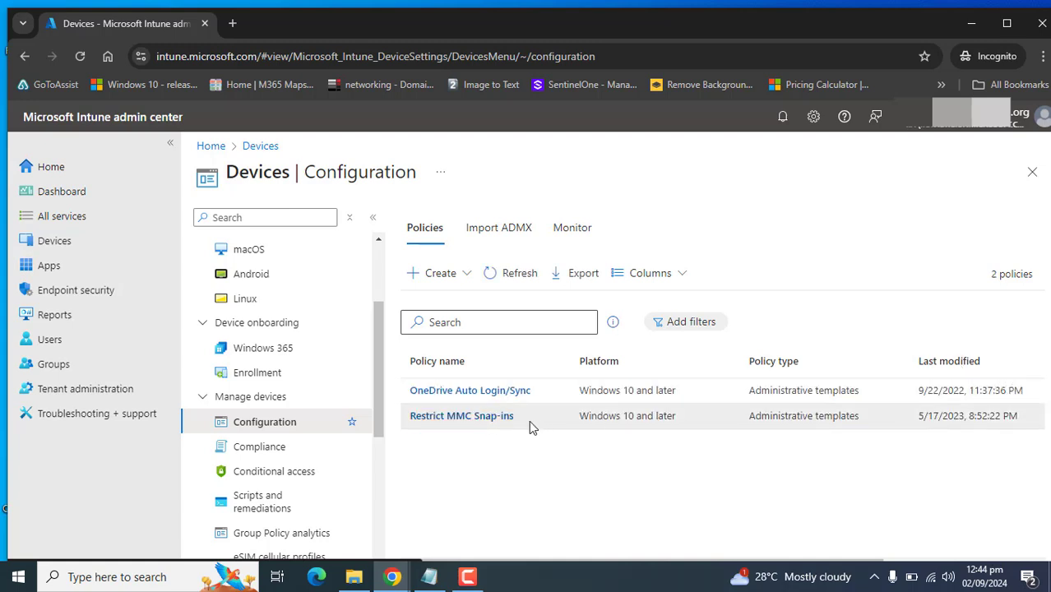
left_click(442, 418)
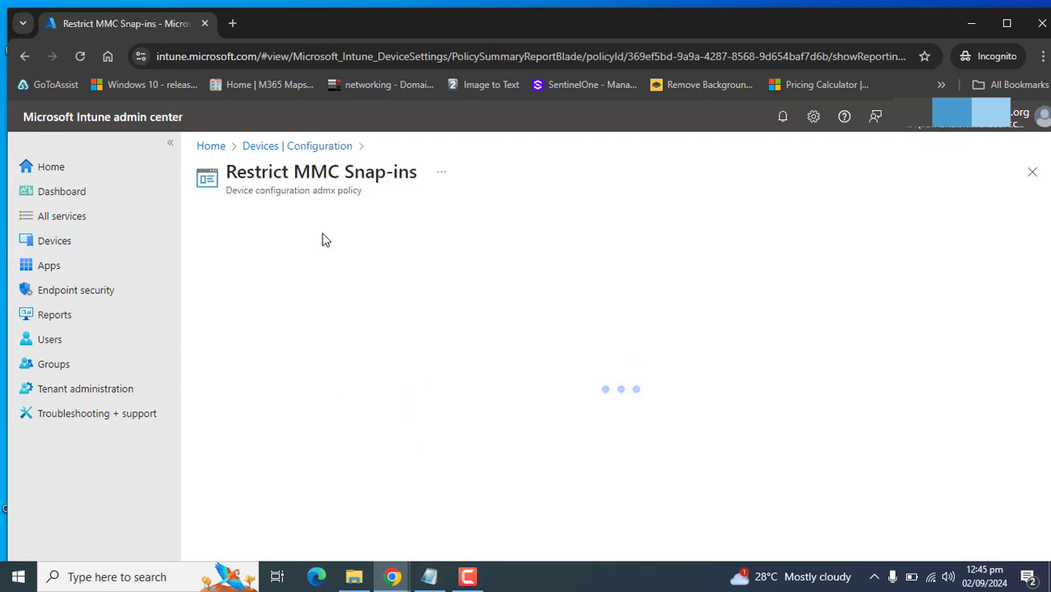
left_click_drag(228, 171, 422, 182)
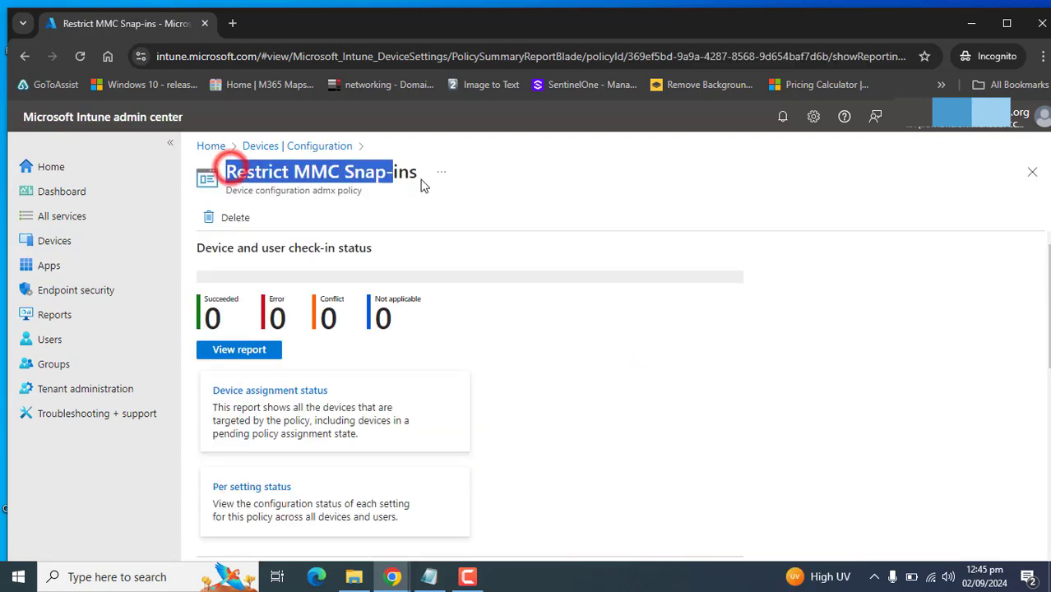
left_click(546, 196)
Search Windows for the policy's Group Policy Management setting and open Edit group policy to check access, closing the editor again
left_click_drag(1047, 275, 1028, 518)
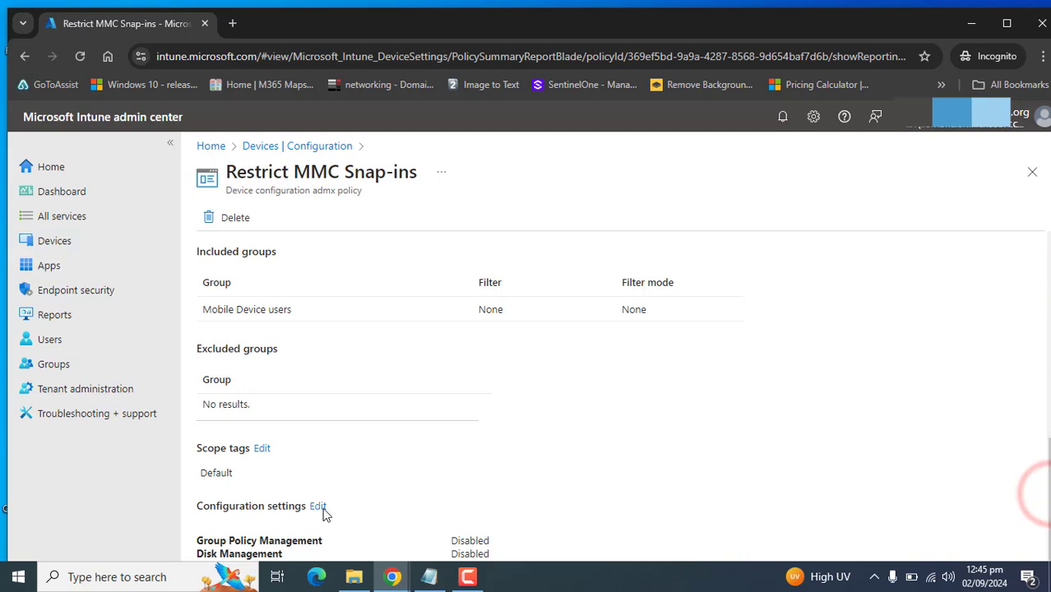
left_click_drag(324, 544, 196, 549)
key("ctrl+c")
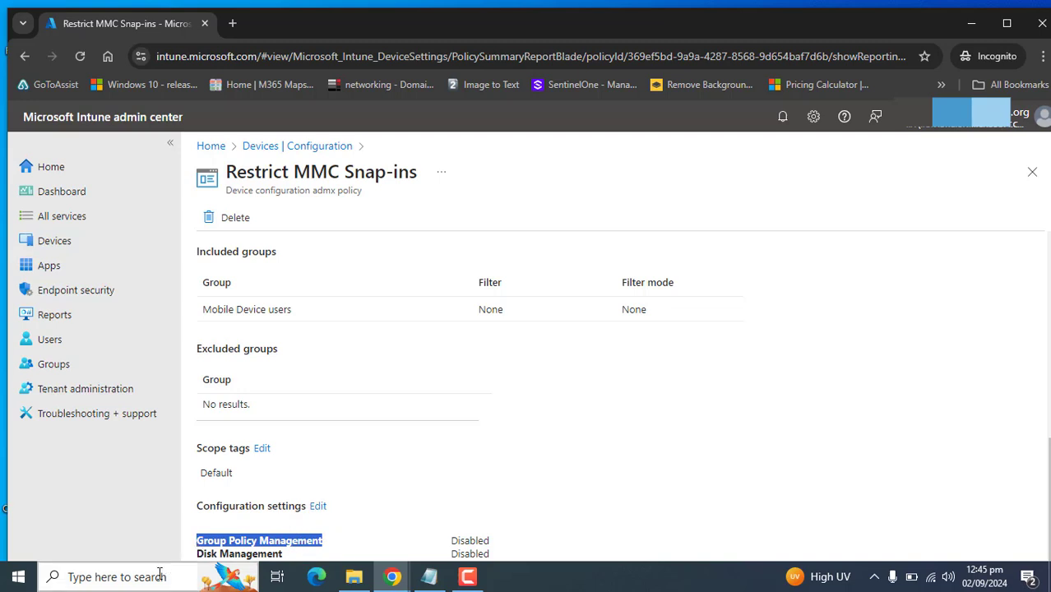
left_click(148, 576)
key("ctrl+v")
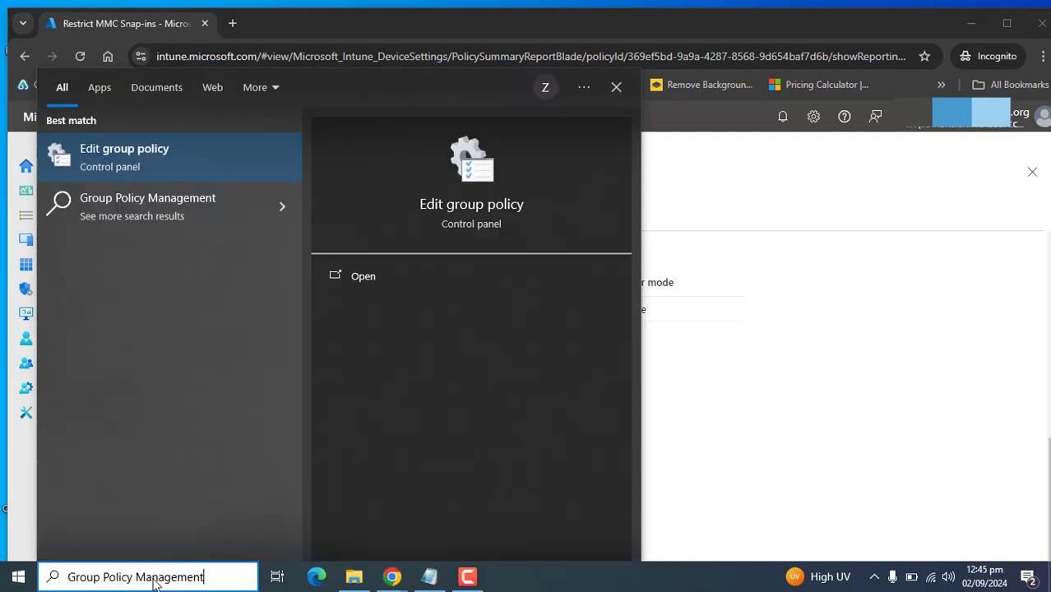
left_click(130, 156)
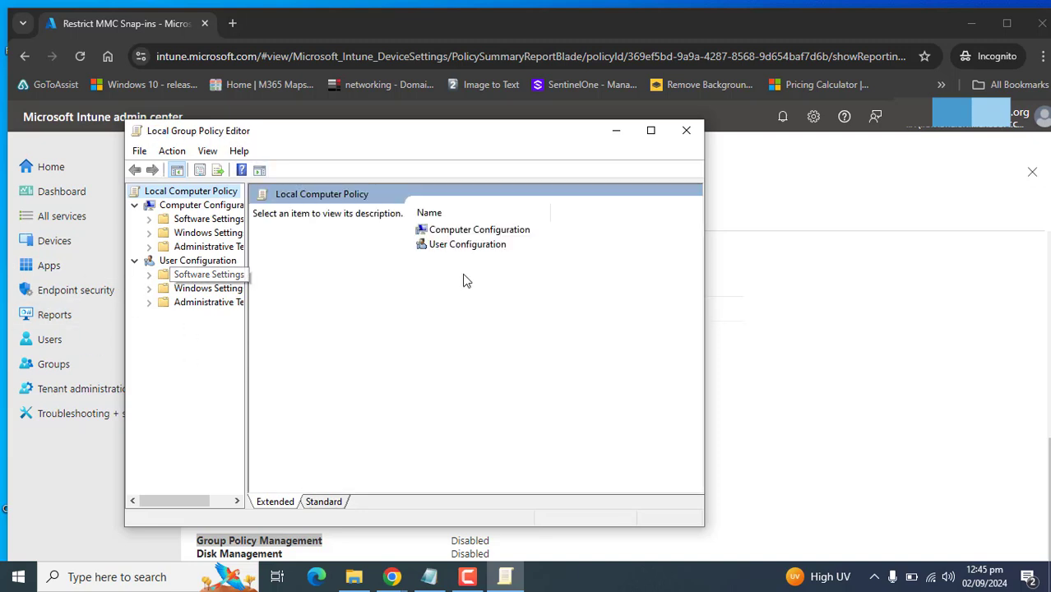
left_click(651, 130)
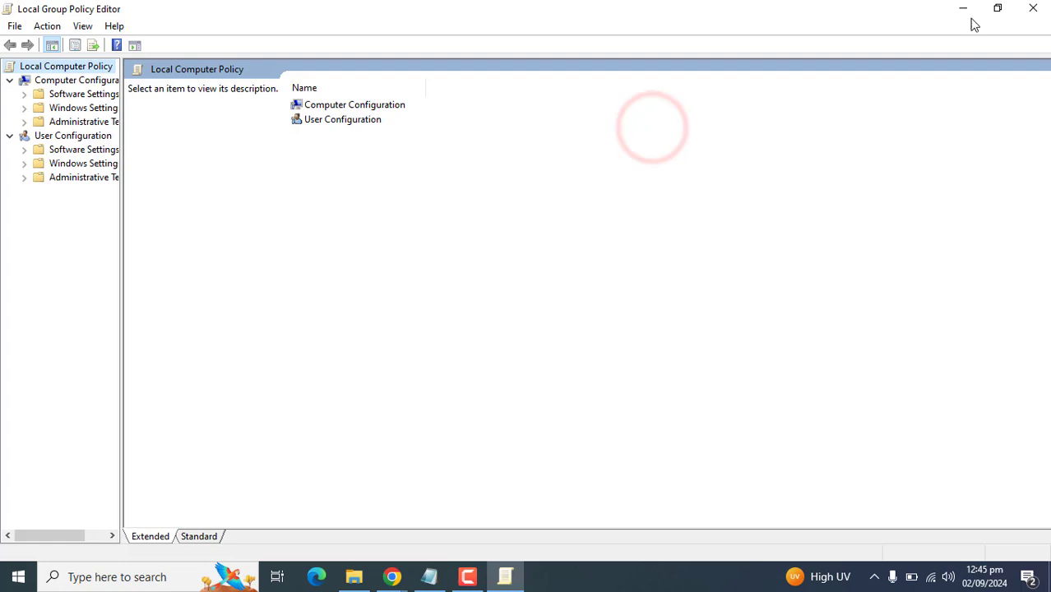
left_click(1033, 9)
Search Windows for the policy's Disk Management setting and open the Disk Management tool in full-screen size
left_click_drag(293, 557, 198, 561)
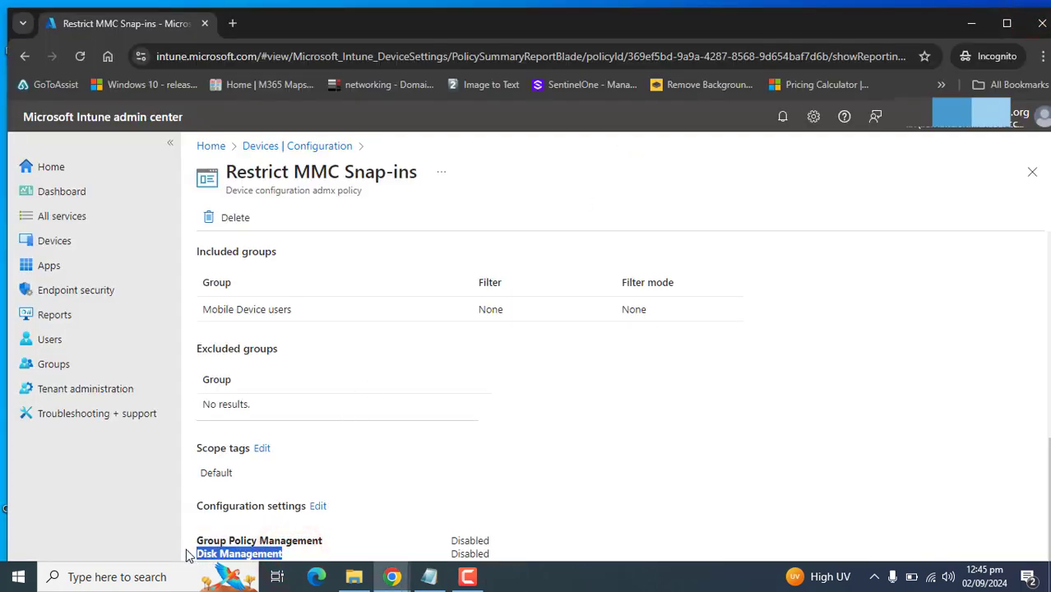
key("ctrl+c")
left_click(115, 575)
key("ctrl+v")
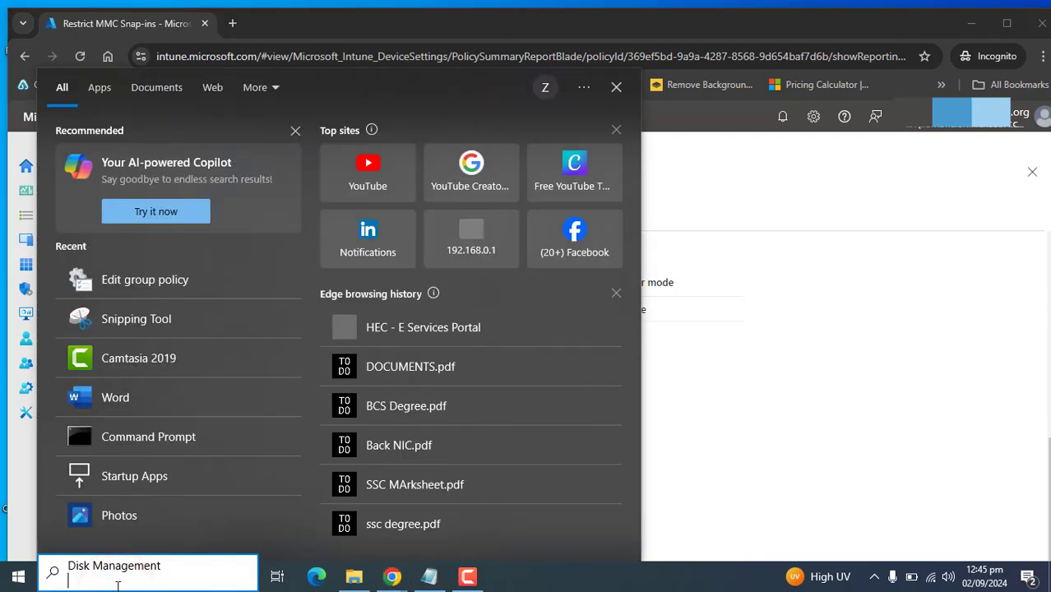
left_click(170, 147)
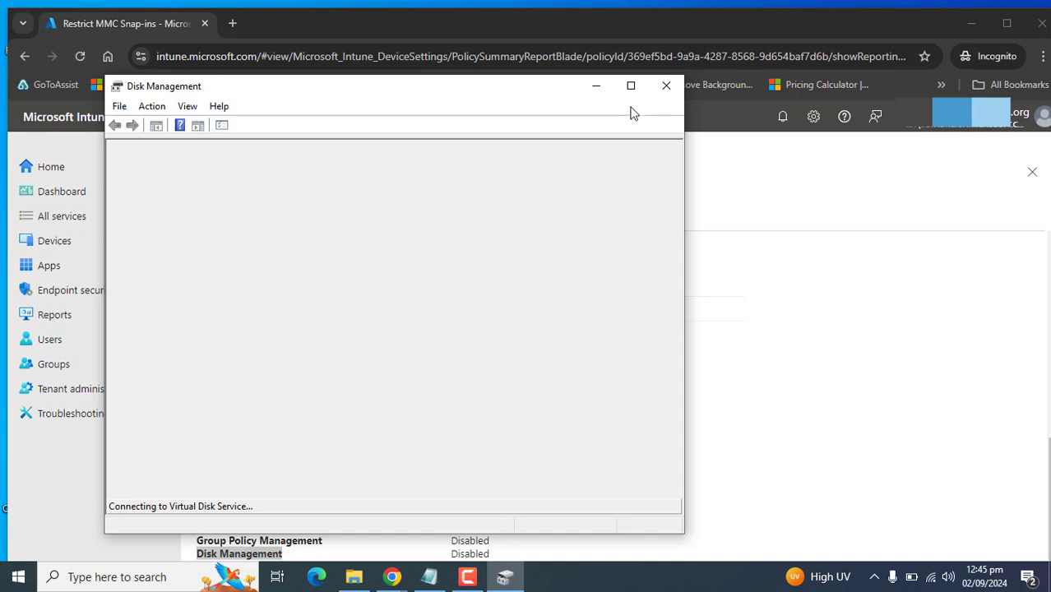
left_click(631, 85)
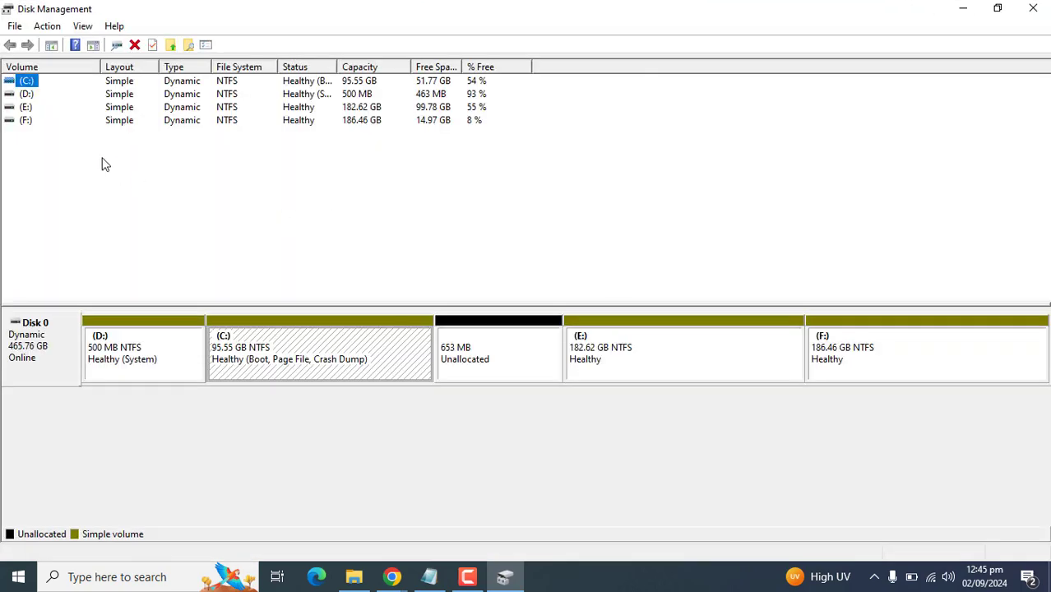
Inspect the D:, C:, unallocated, E: and F: areas of Disk 0 to check that they are accessible
left_click(123, 344)
left_click(263, 346)
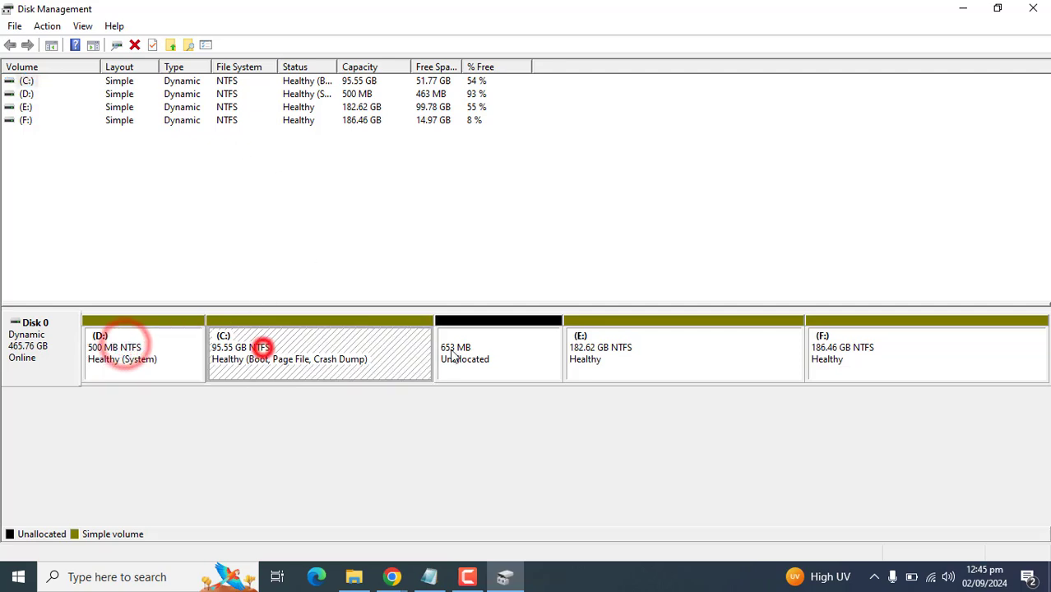
left_click(535, 345)
left_click(662, 343)
left_click(863, 352)
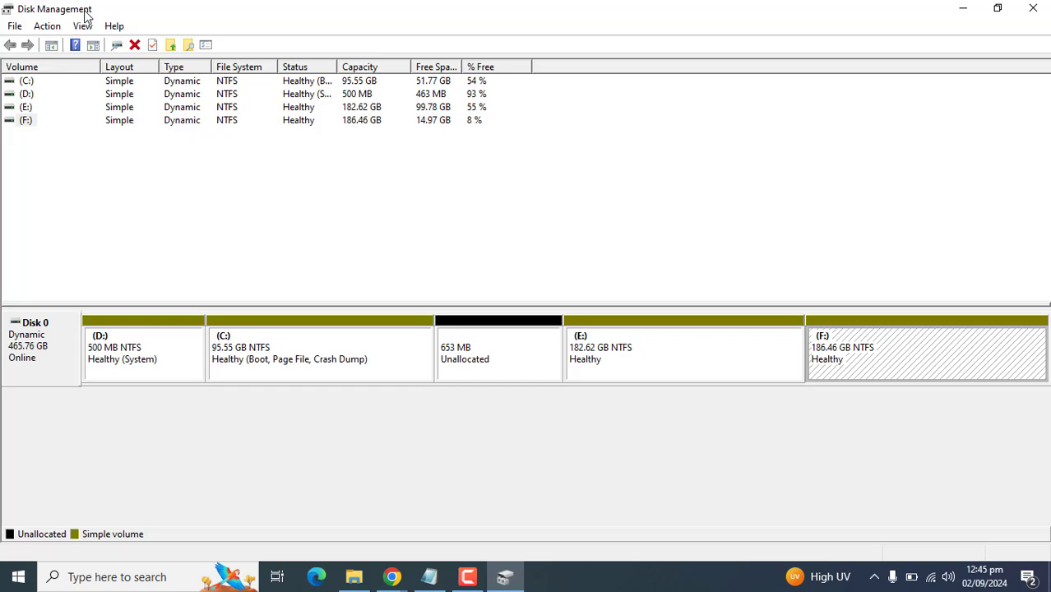
Reopen the Local Group Policy Editor, place Disk Management beside it and examine both tools before the policy applies
left_click(116, 581)
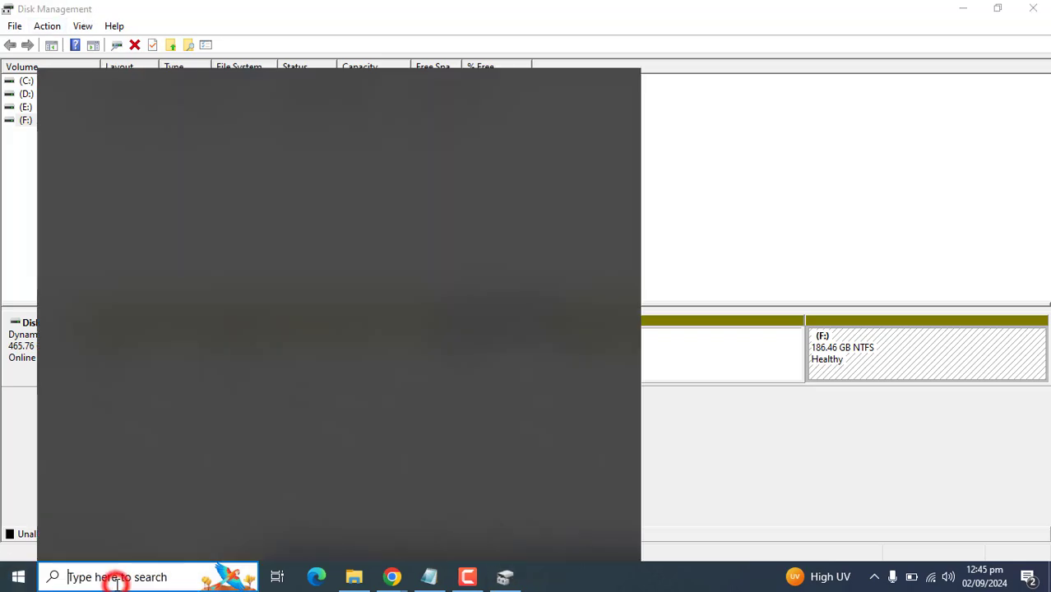
left_click_drag(418, 92, 317, 85)
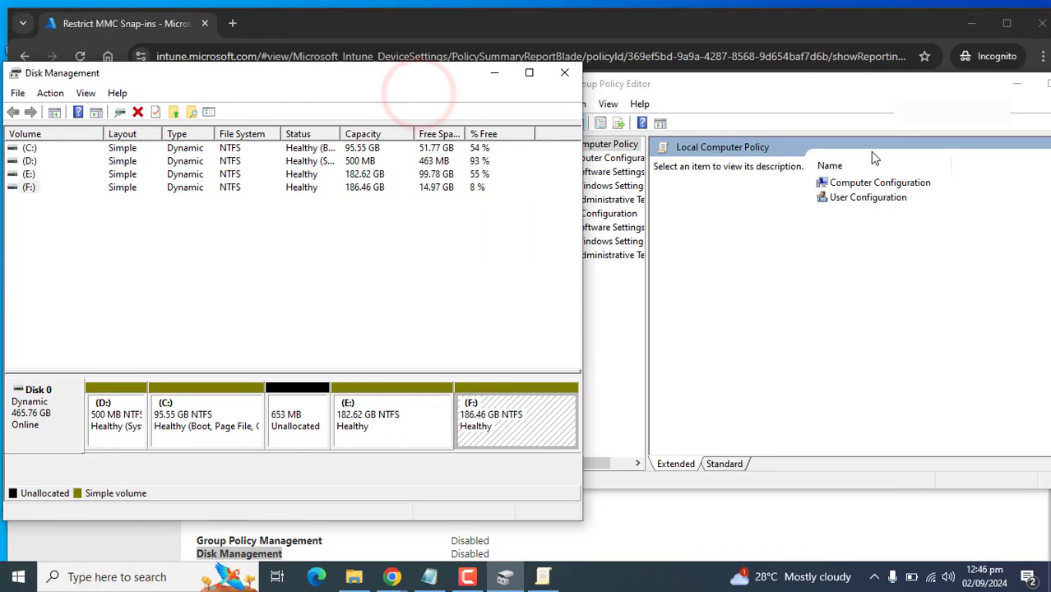
left_click(865, 103)
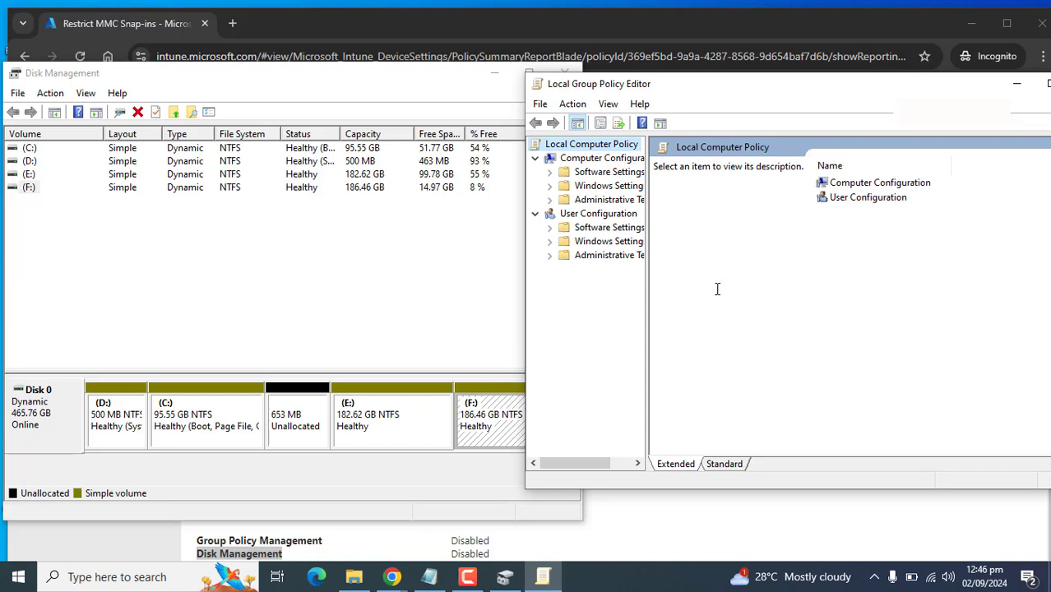
left_click(357, 84)
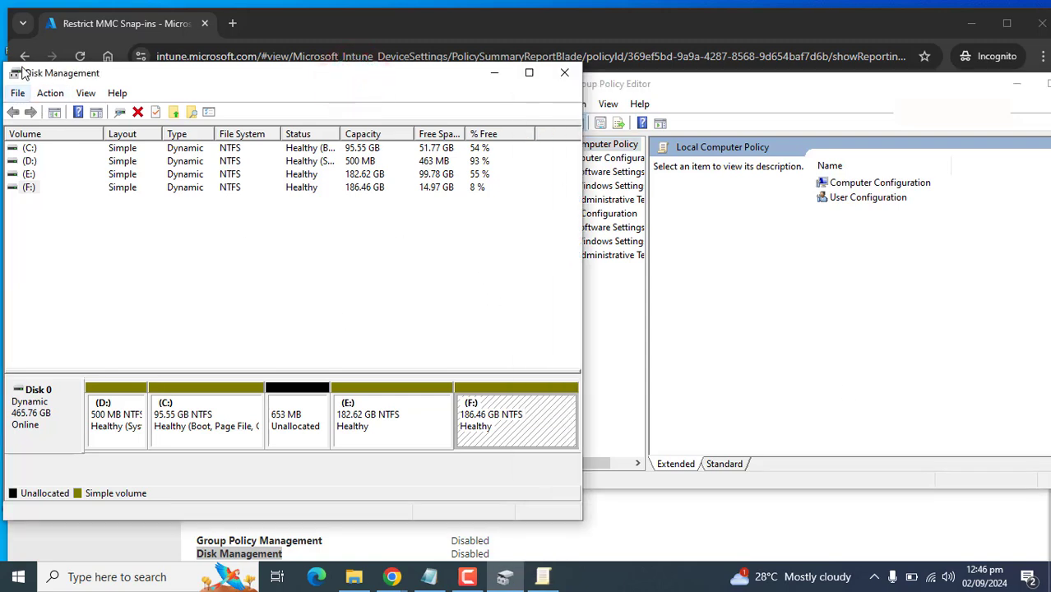
left_click_drag(24, 69, 24, 71)
left_click(707, 83)
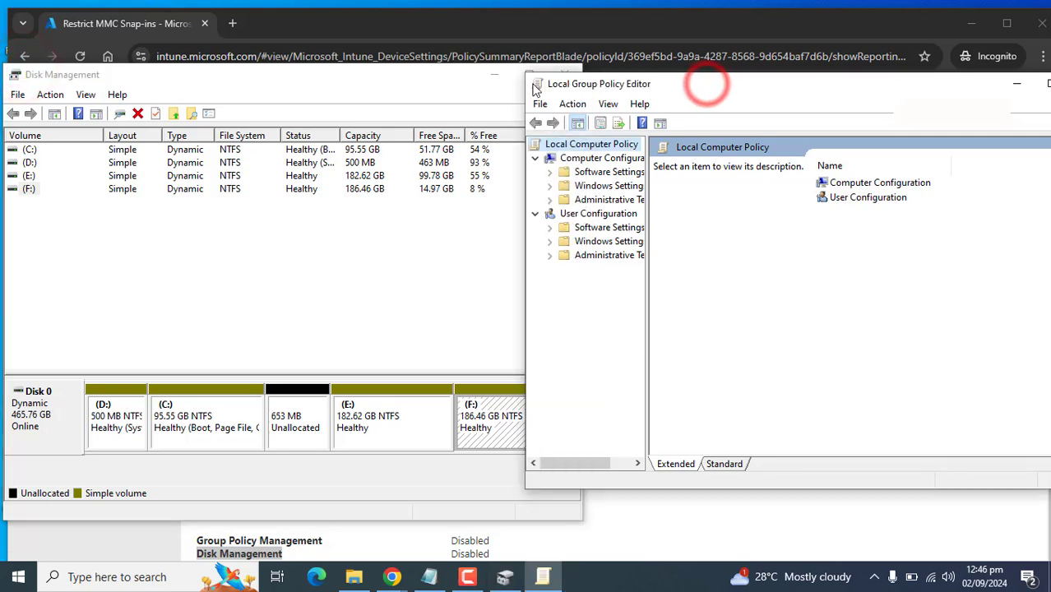
left_click_drag(587, 85, 16, 86)
left_click(433, 91)
Switch to the Intune admin center, check the policy's included and excluded groups, and open the Restrict MMC Snap-ins assignments for editing
left_click(646, 439)
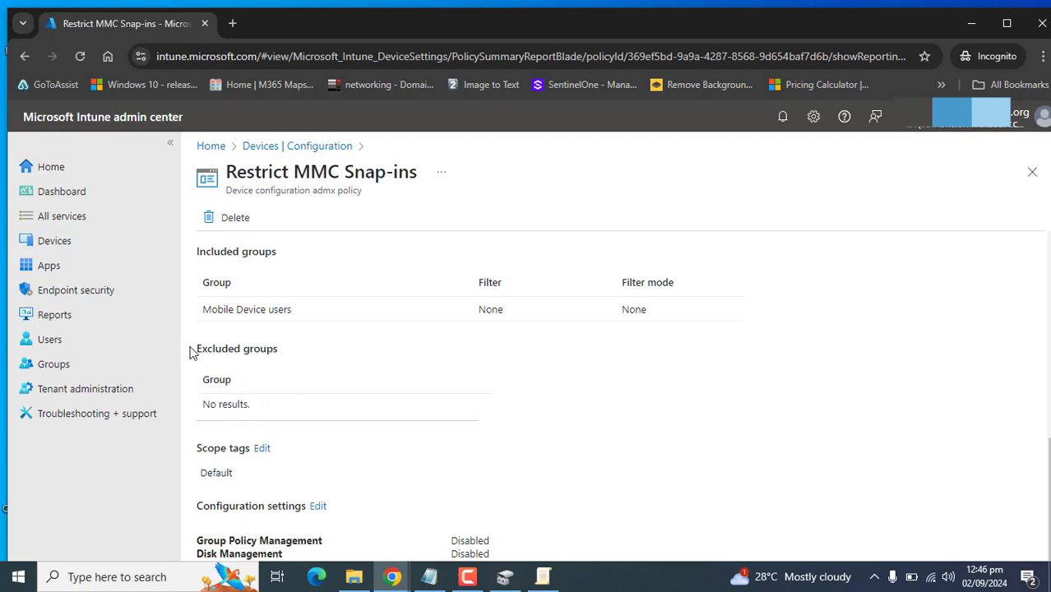
left_click_drag(192, 352, 291, 371)
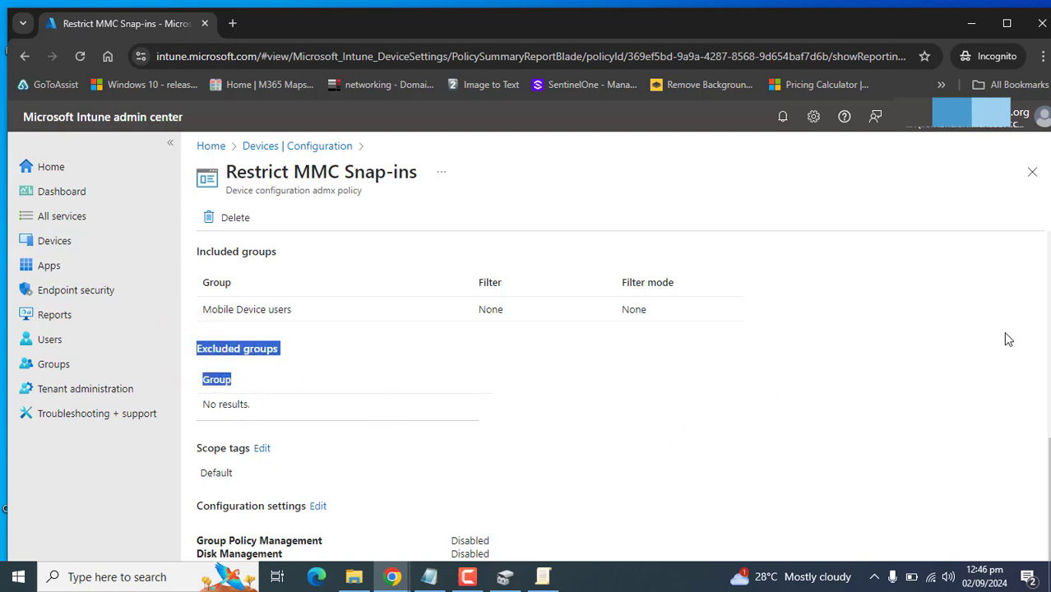
left_click(1050, 371)
left_click_drag(1049, 372, 998, 457)
left_click(309, 333)
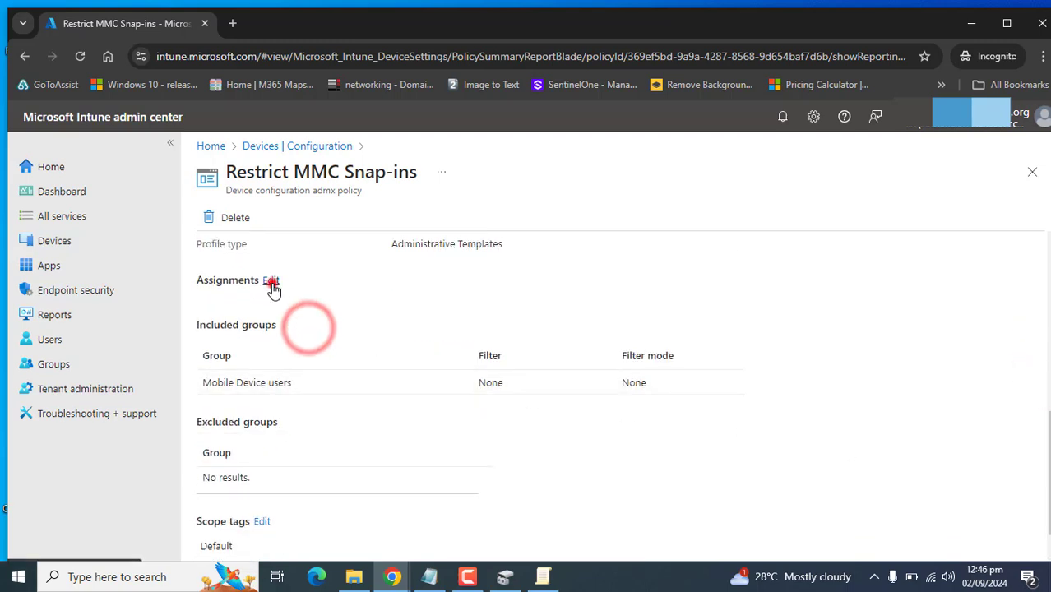
left_click(270, 281)
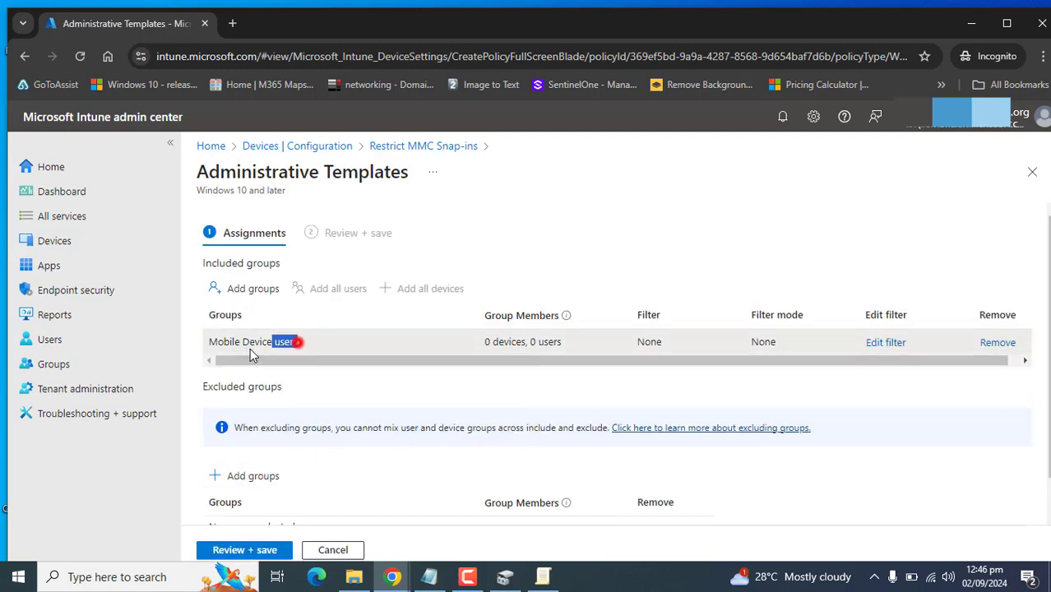
Search the groups for "test" and add Test_Win_Client to the policy's included groups
left_click_drag(250, 348, 211, 350)
left_click(248, 295)
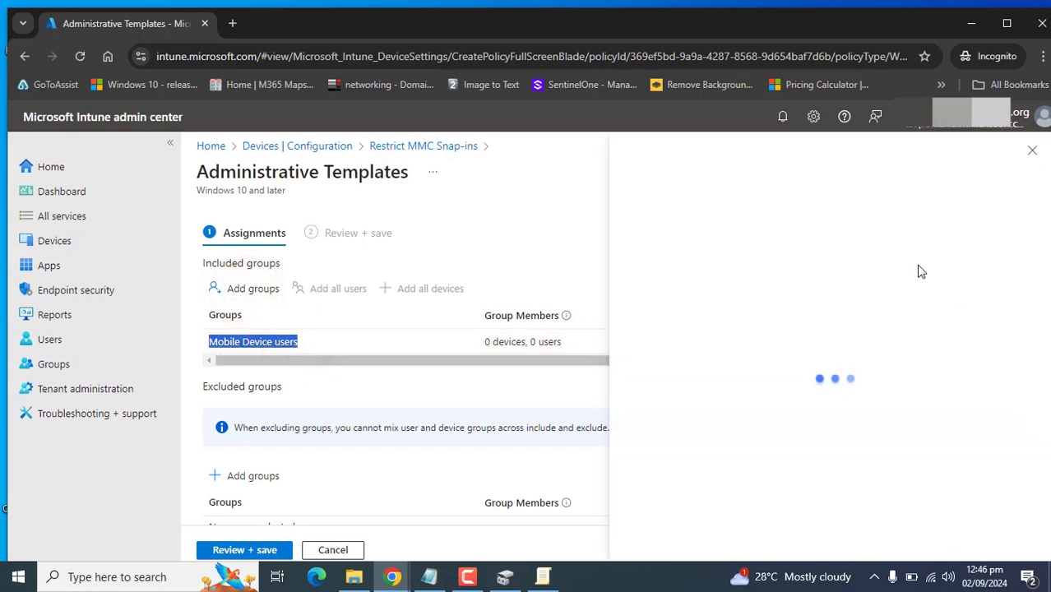
type("test")
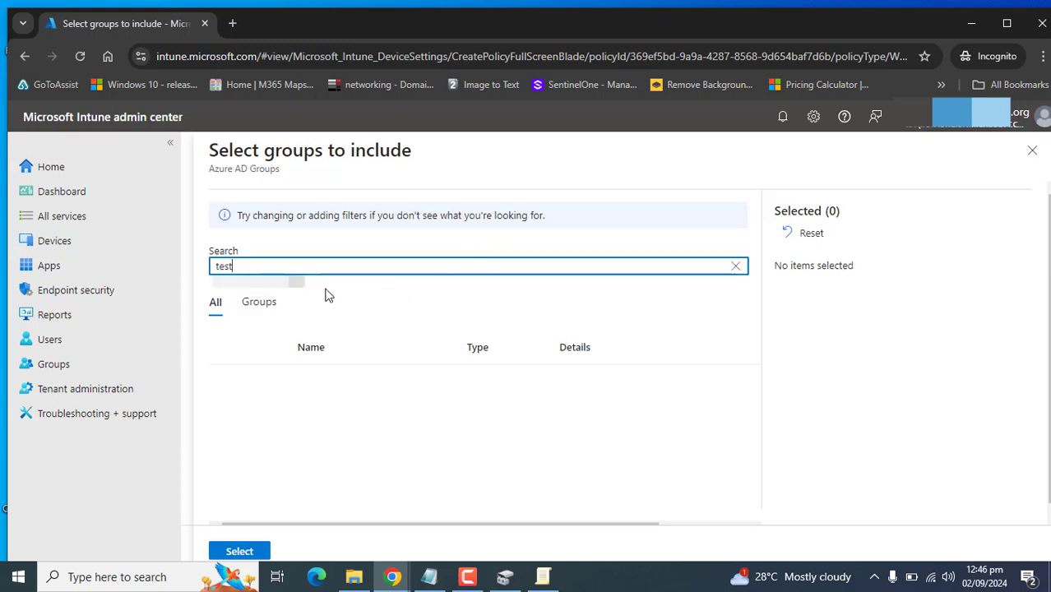
left_click(265, 301)
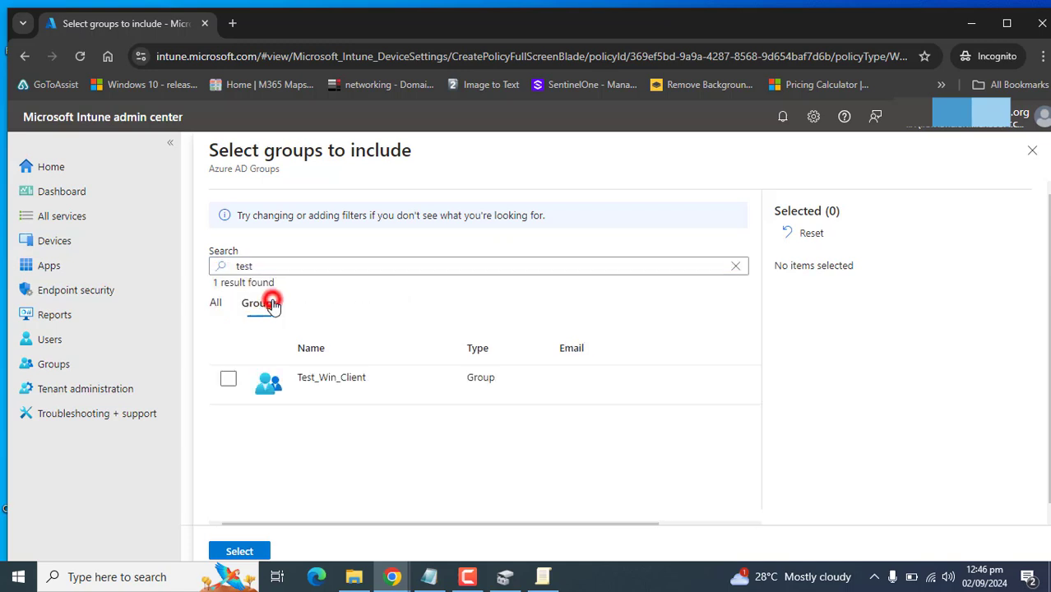
left_click(230, 383)
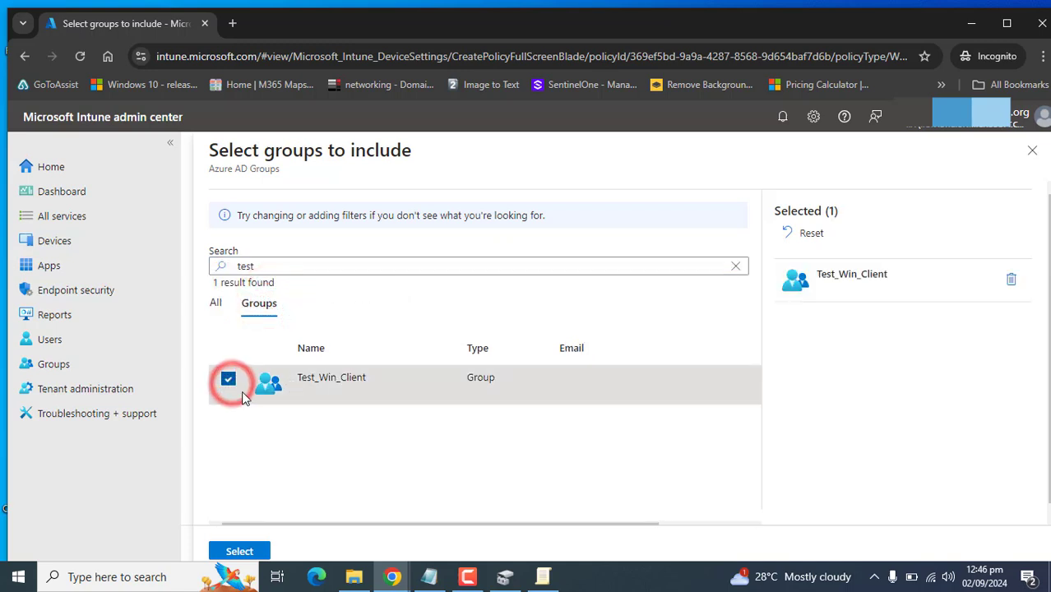
left_click(240, 552)
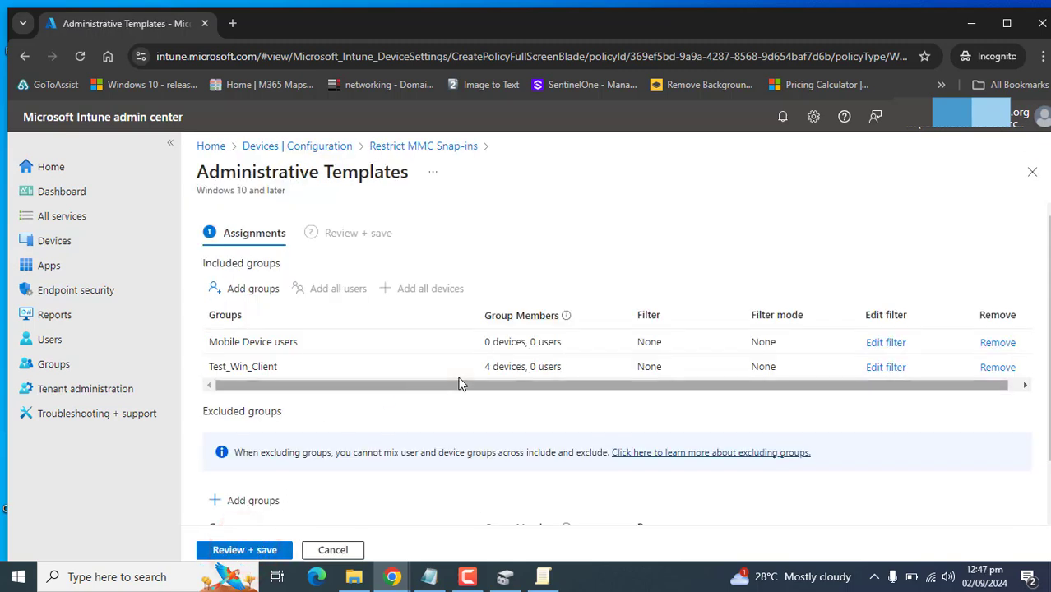
Review and save the policy's assignments with the added group, and check the saved included groups
left_click_drag(485, 367, 566, 368)
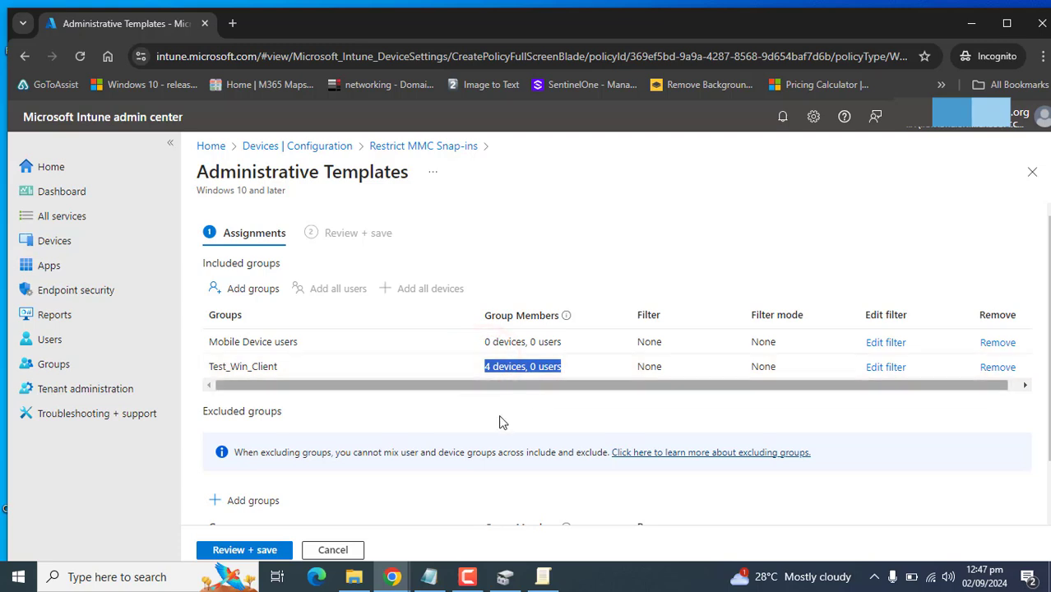
left_click(245, 551)
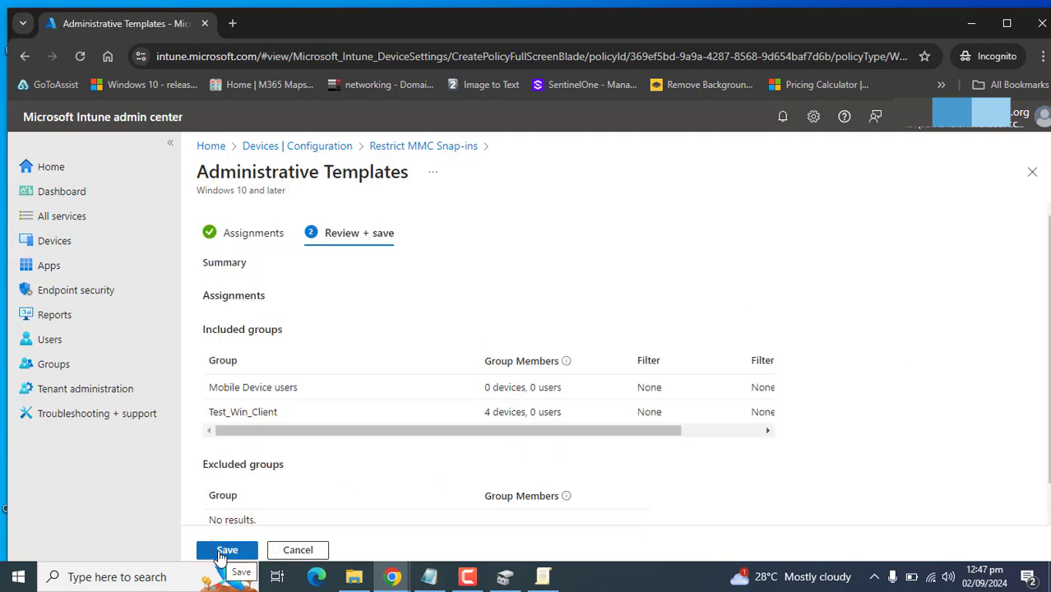
left_click(224, 551)
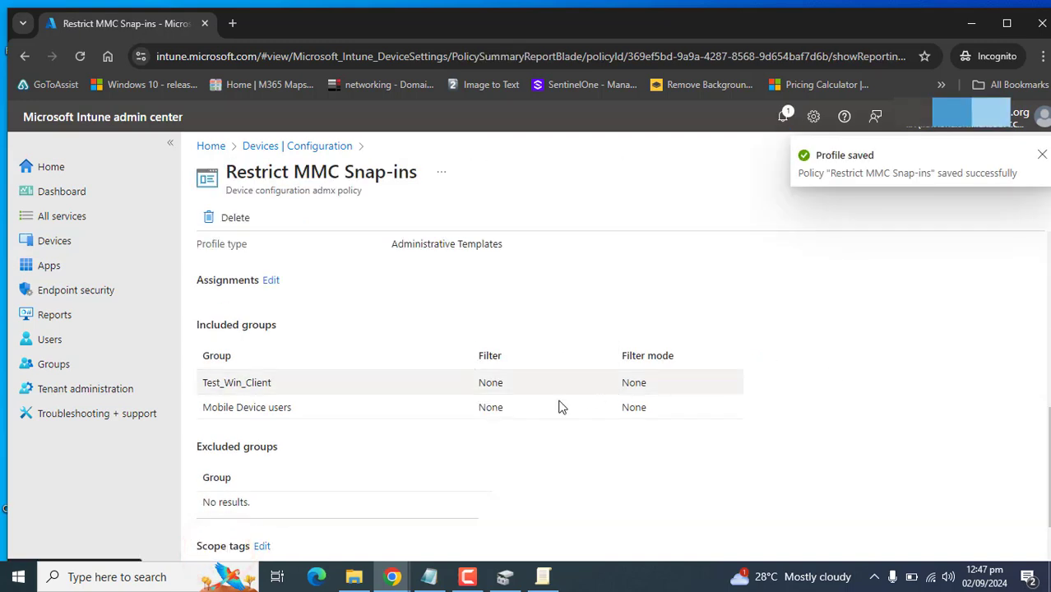
left_click_drag(280, 382, 242, 383)
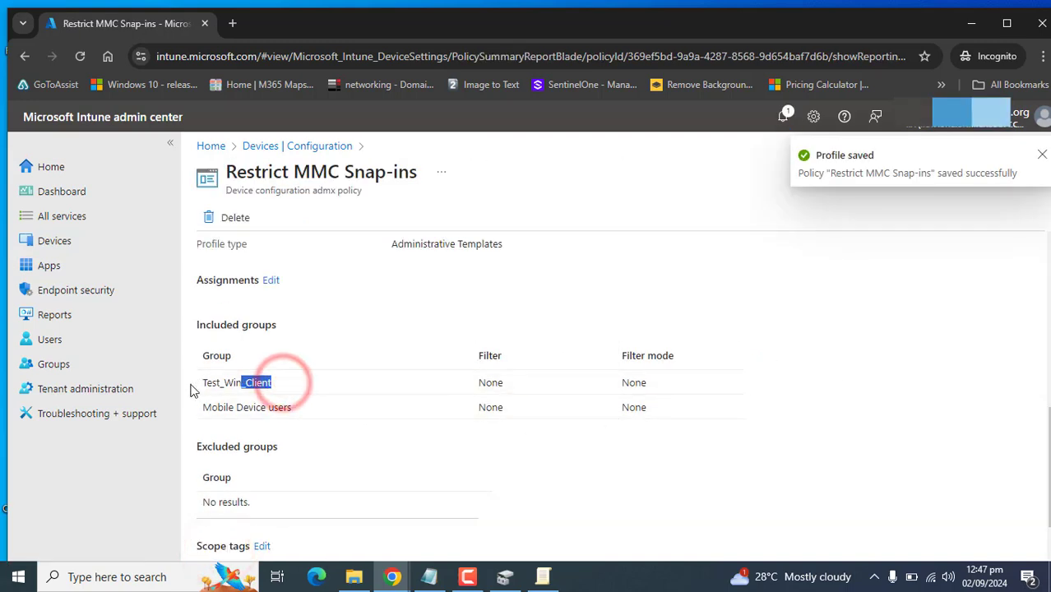
left_click_drag(169, 385, 685, 382)
left_click(890, 374)
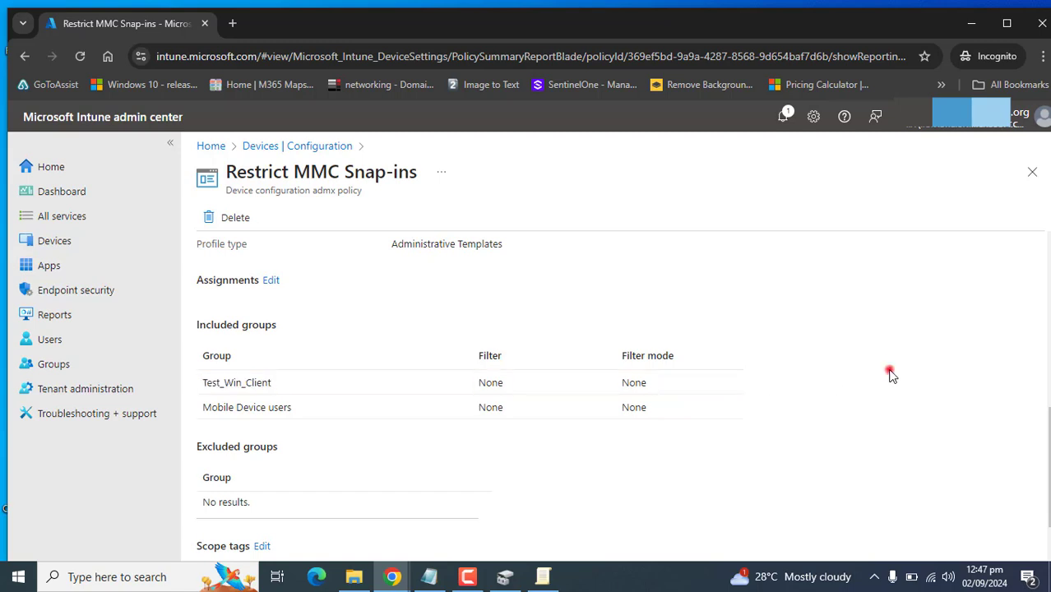
left_click(660, 380)
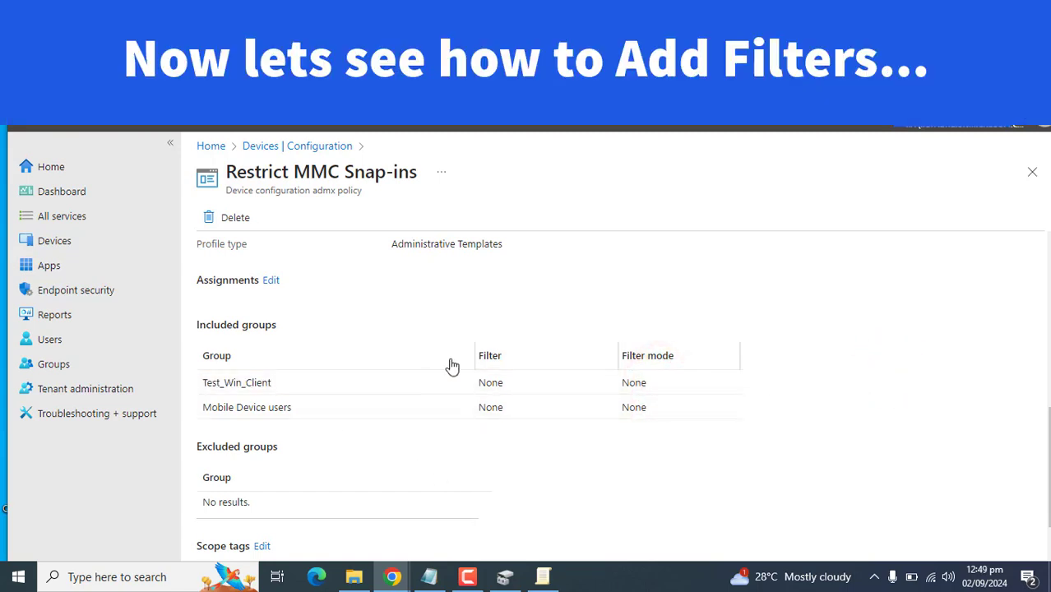
Reopen the policy's assignments for editing and open the filter settings of the Test_Win_Client group
left_click(273, 281)
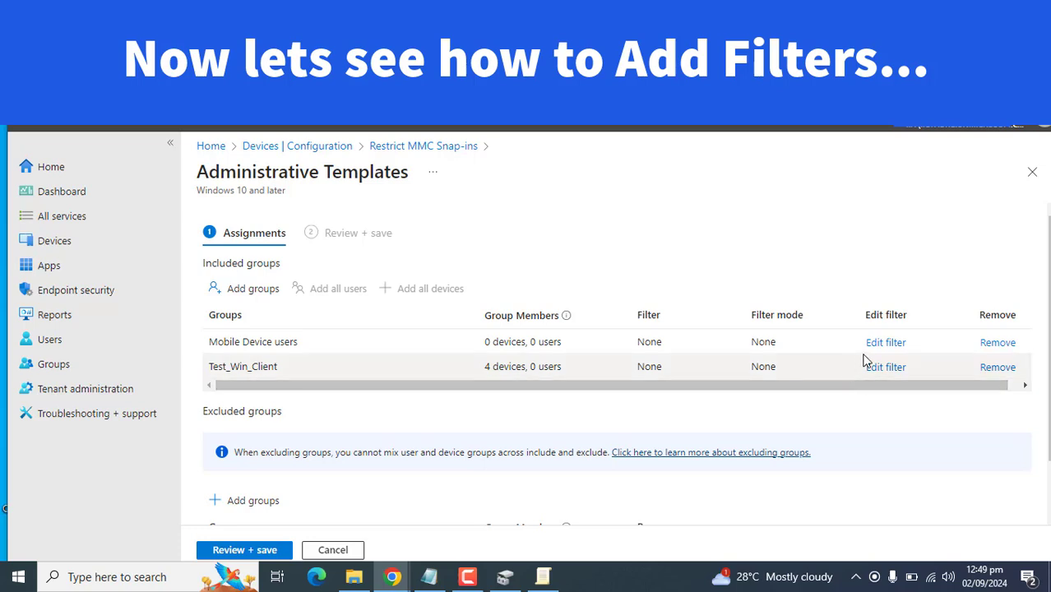
left_click_drag(841, 342, 945, 345)
left_click_drag(837, 370, 905, 375)
left_click(948, 435)
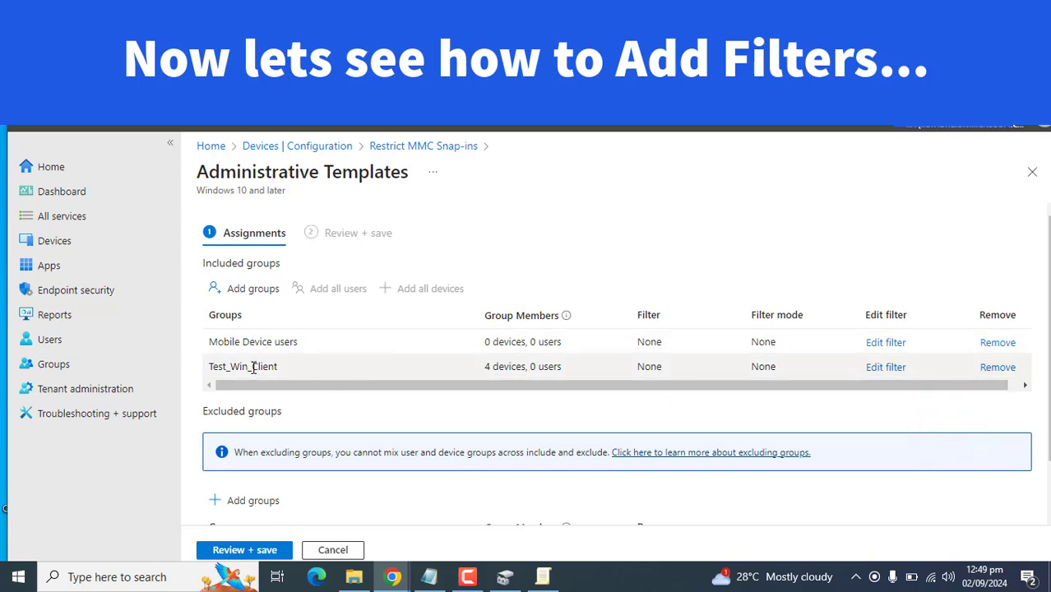
left_click(887, 370)
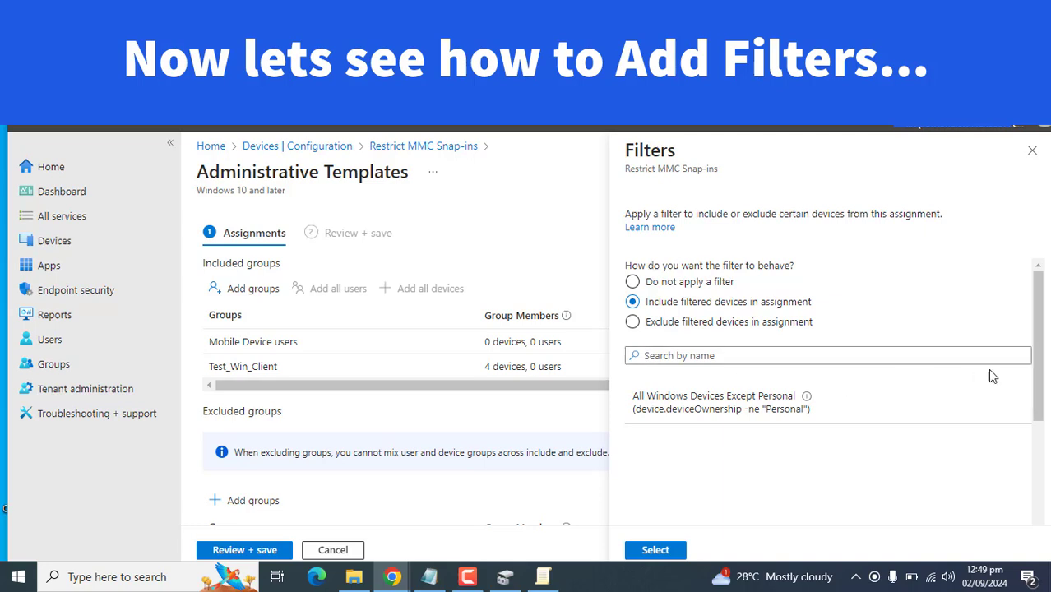
Apply the All Windows Devices Except Personal filter to Test_Win_Client, with the option to include filtered devices in assignment
left_click_drag(1041, 359, 1042, 362)
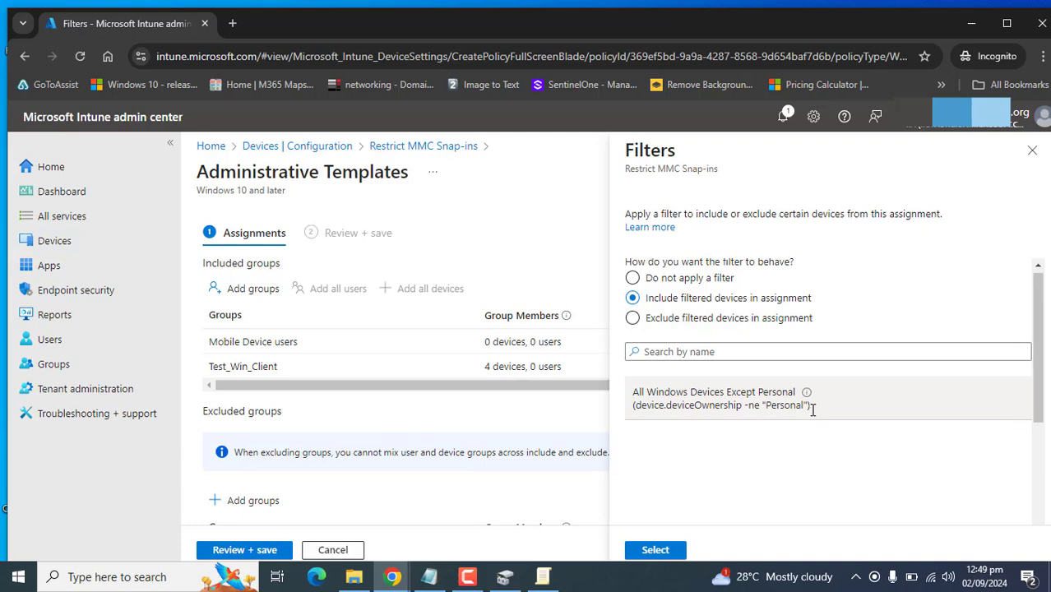
left_click_drag(812, 407, 621, 405)
left_click(899, 475)
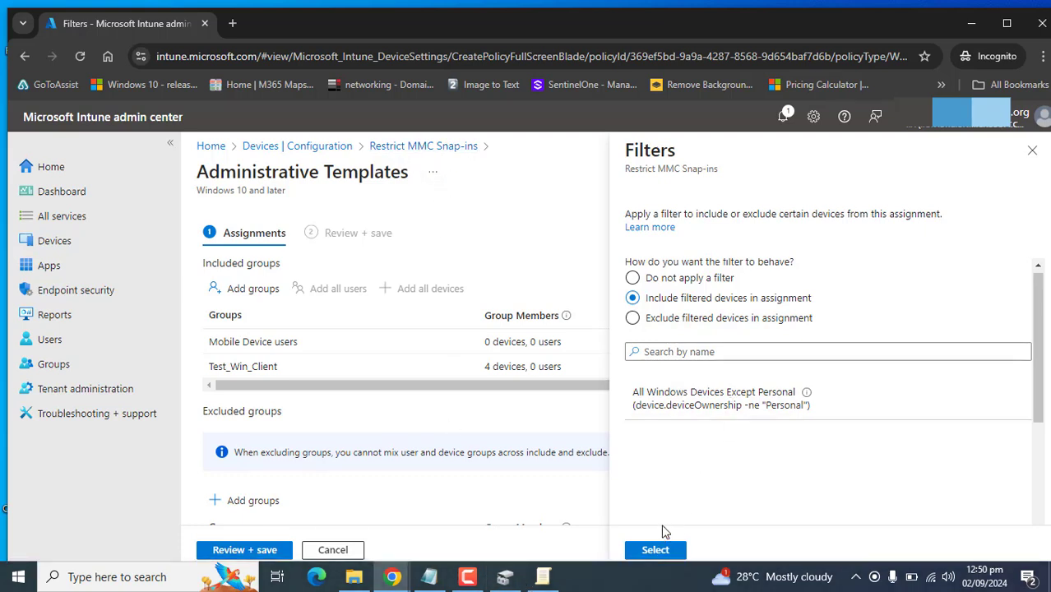
left_click(680, 397)
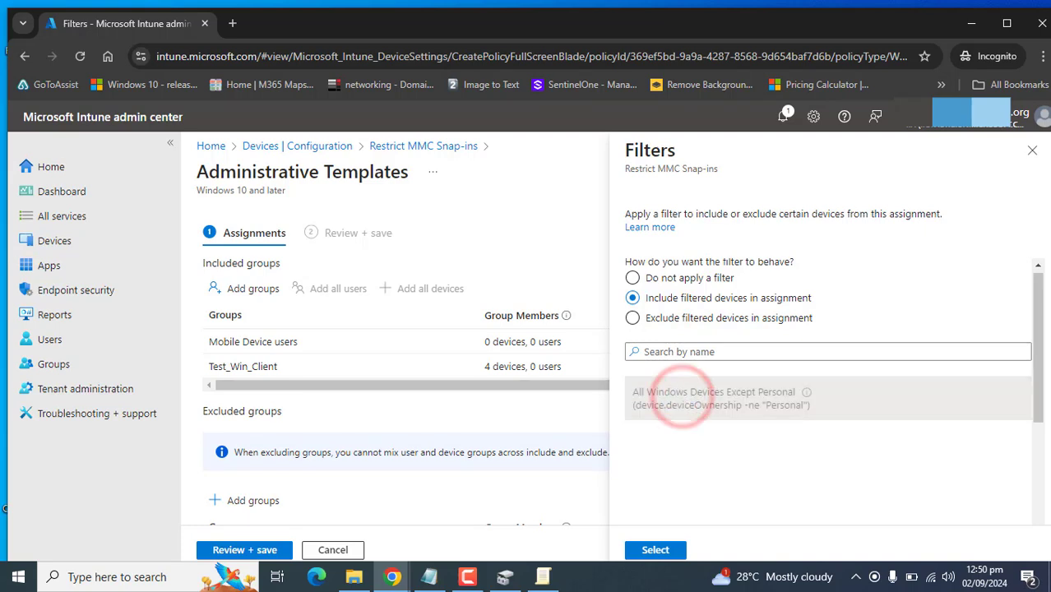
left_click(1037, 398)
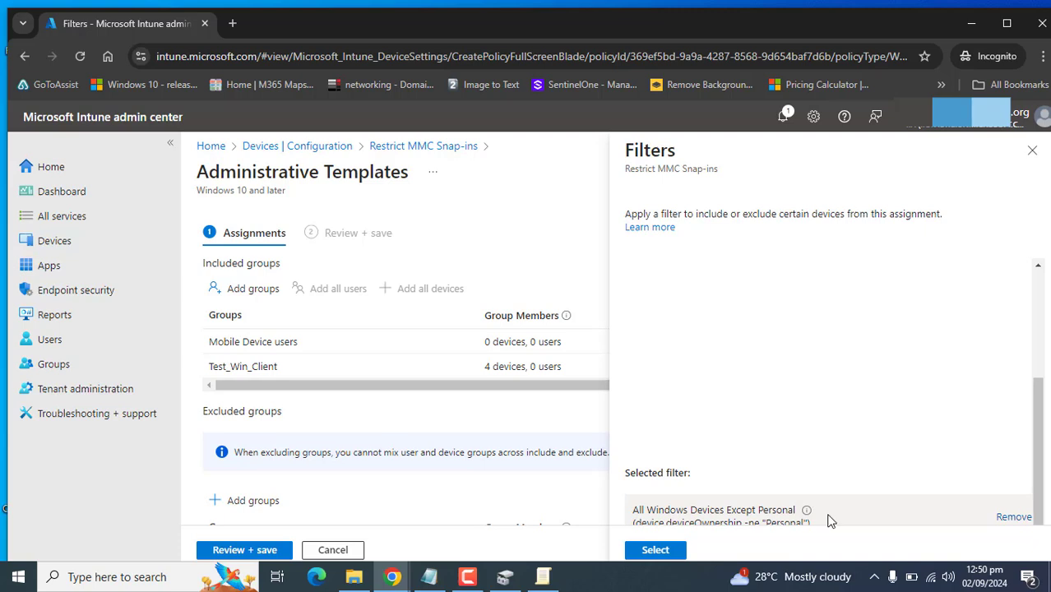
left_click_drag(829, 518, 646, 512)
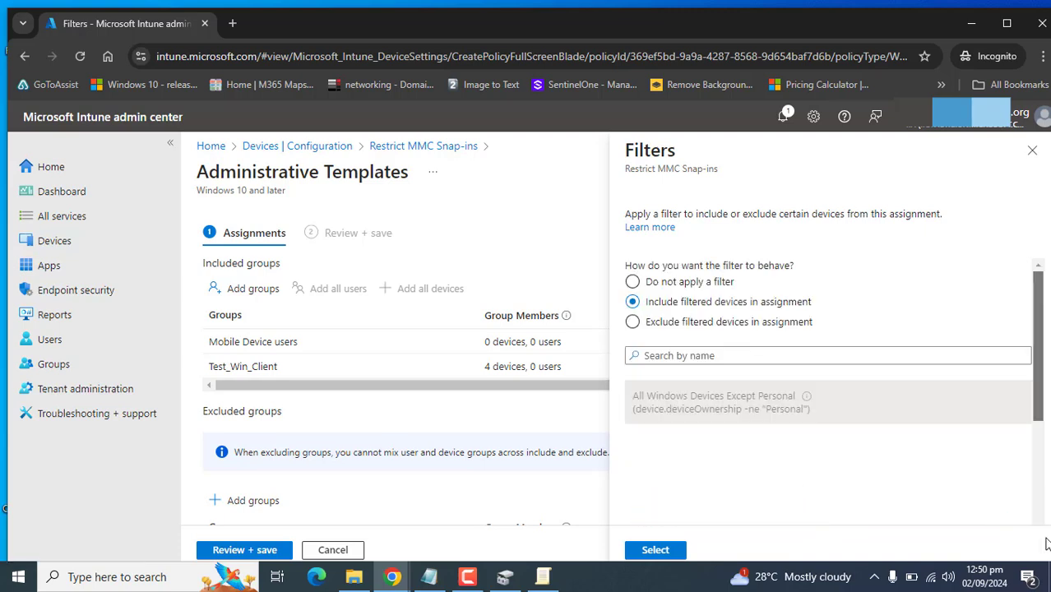
scroll(1034, 445, "up", 3)
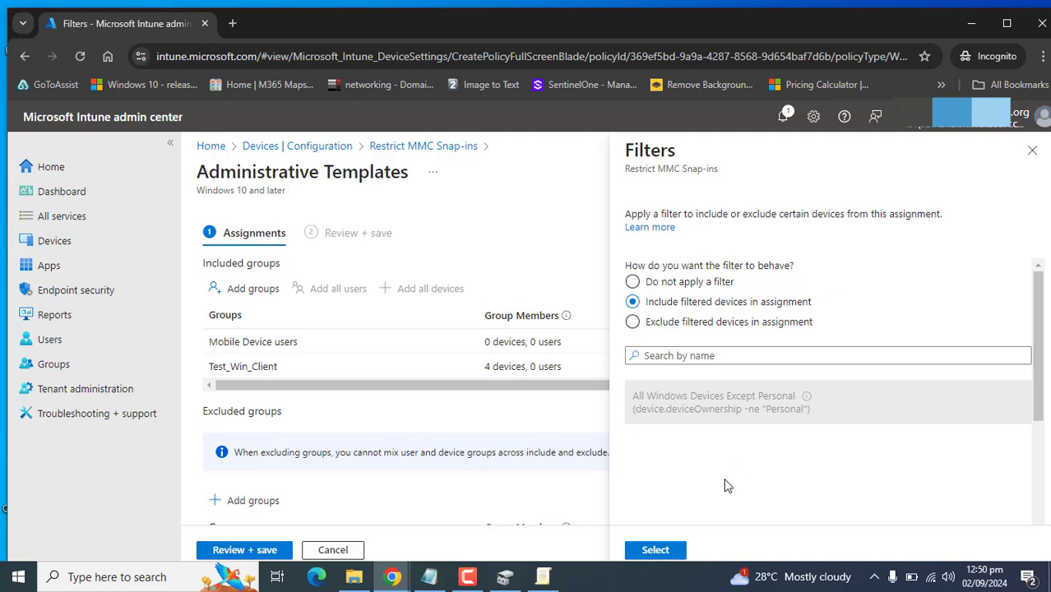
left_click(656, 551)
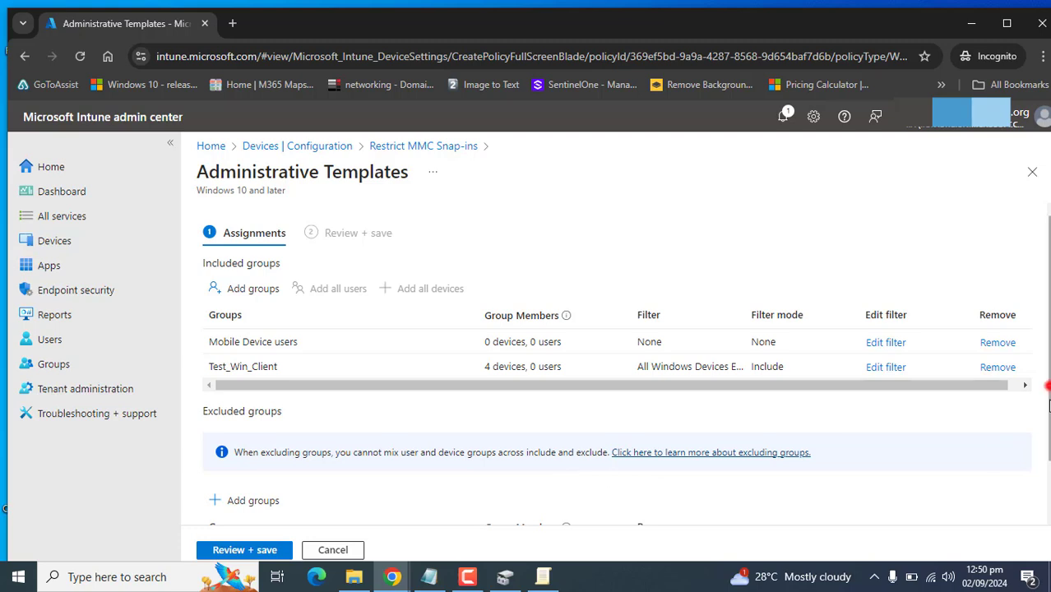
Leave the excluded groups empty, review the filtered assignment's summary and save it
left_click_drag(1049, 403, 1027, 525)
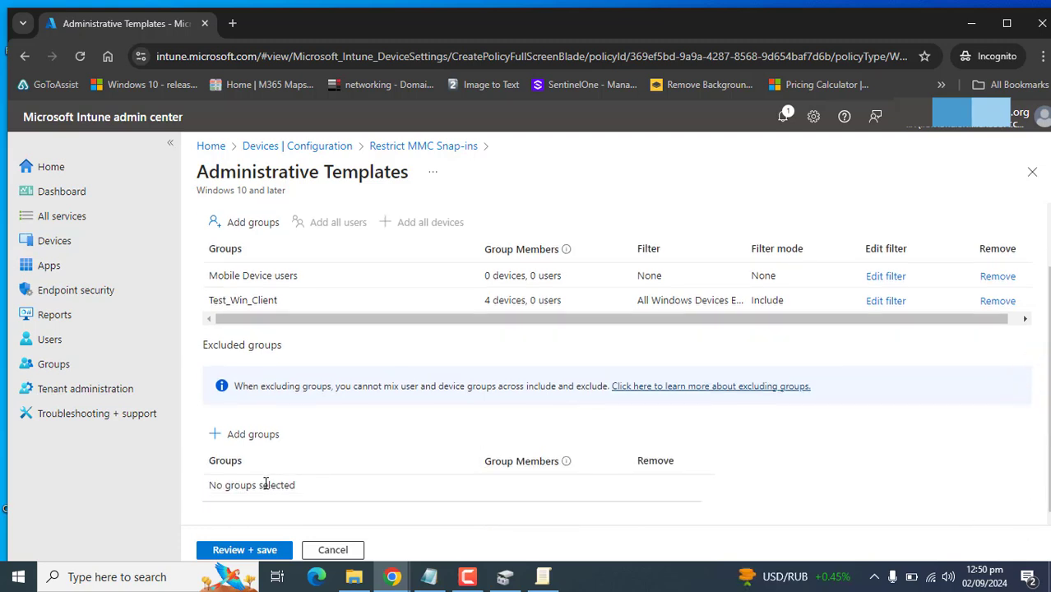
left_click_drag(203, 346, 295, 496)
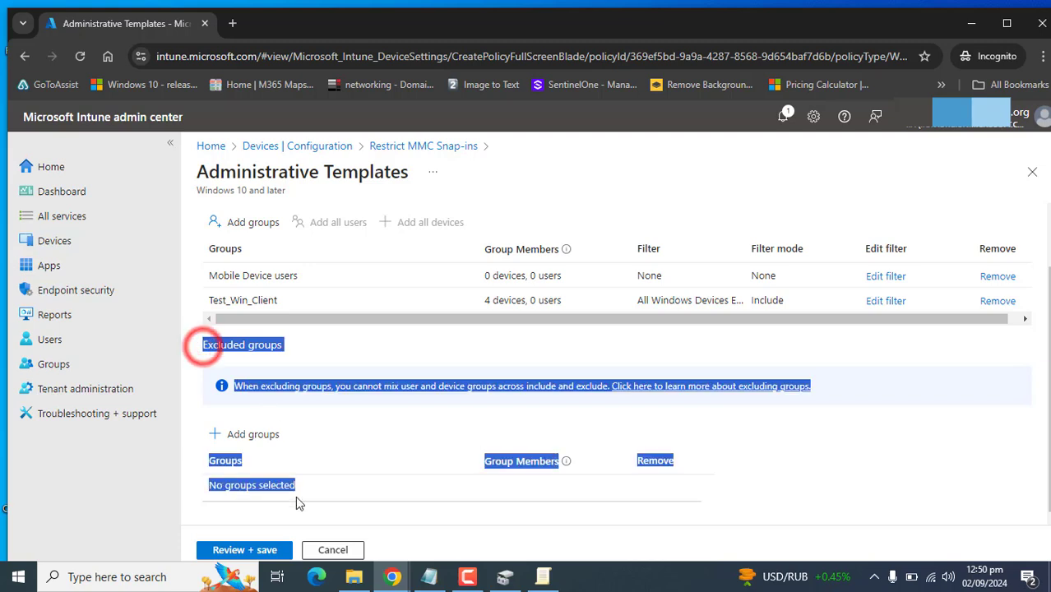
left_click(668, 545)
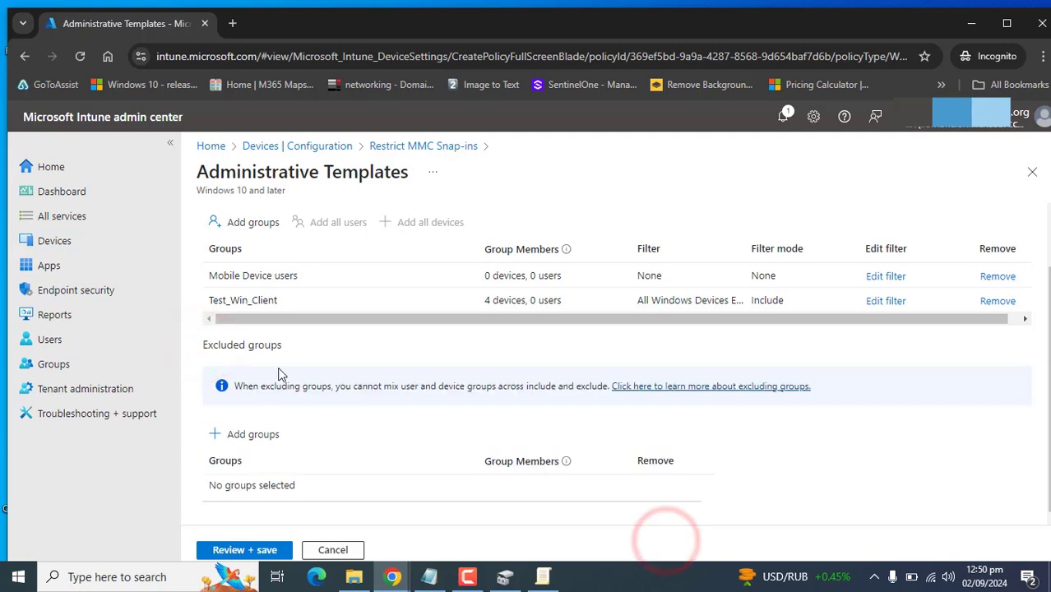
left_click(230, 551)
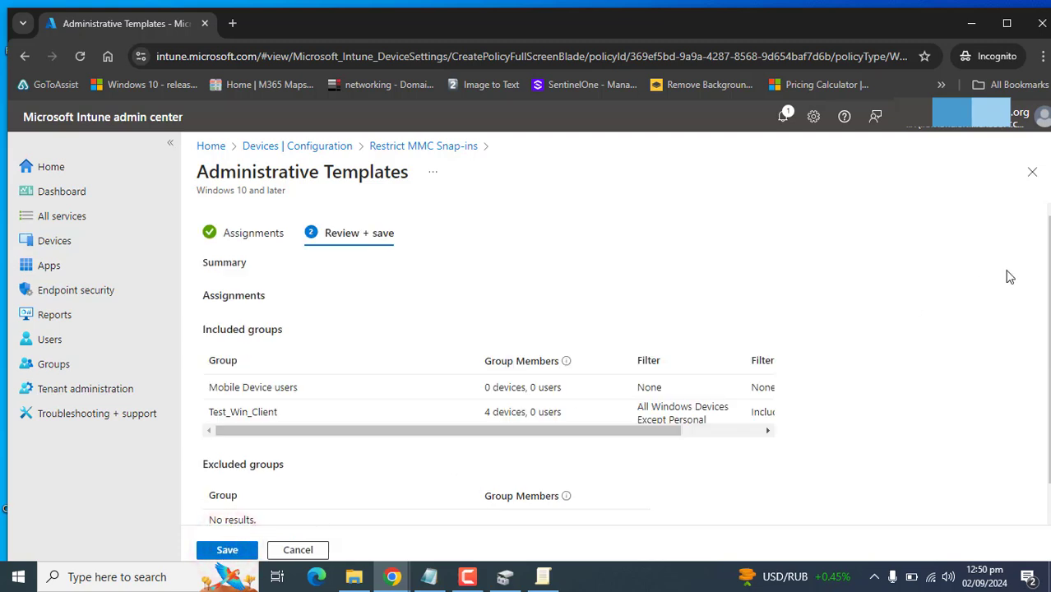
left_click_drag(1048, 264, 1044, 377)
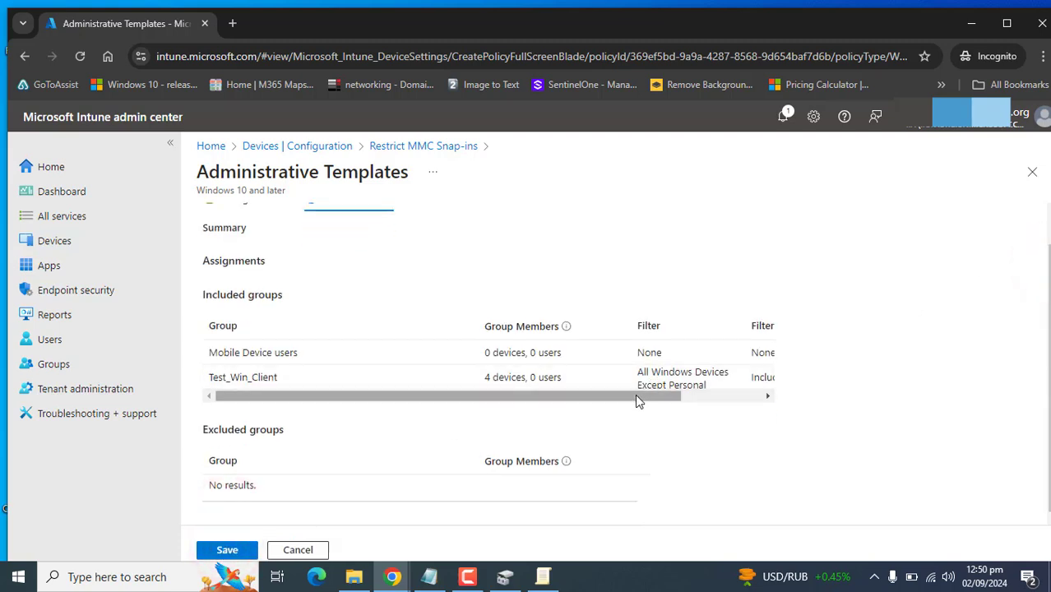
left_click_drag(636, 396, 754, 408)
left_click(225, 549)
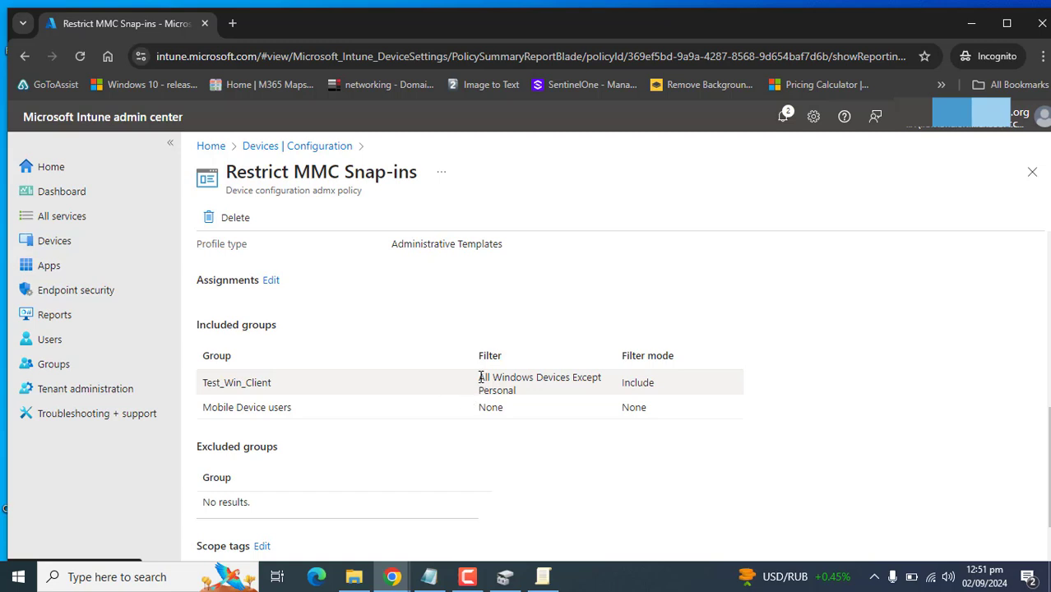
Check the filter saved for Test_Win_Client, and reopen the Restrict MMC Snap-ins policy from the device configuration list
left_click_drag(476, 377, 535, 404)
left_click(278, 391)
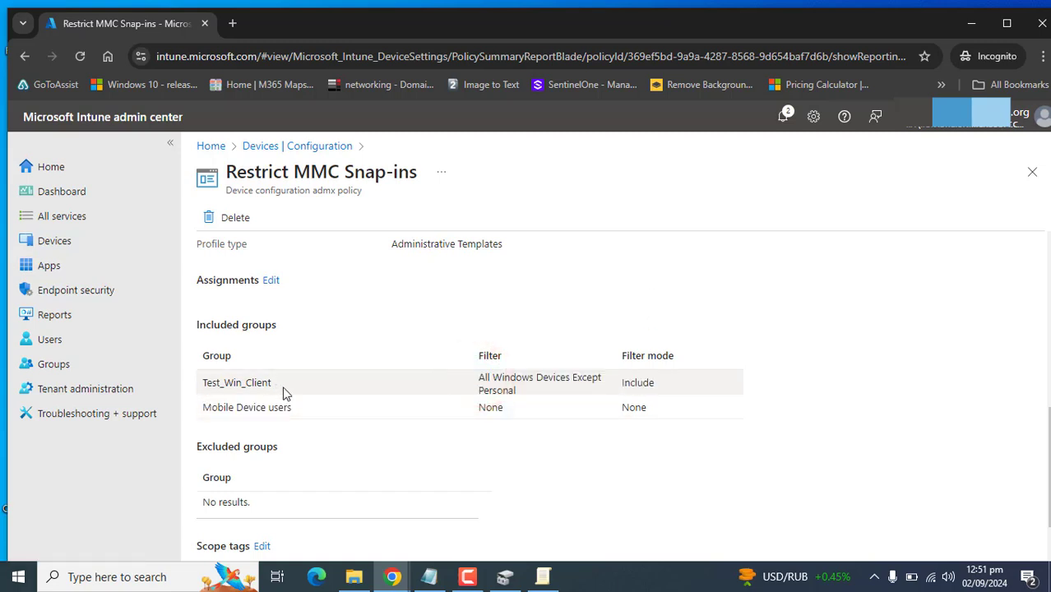
left_click_drag(281, 385, 202, 380)
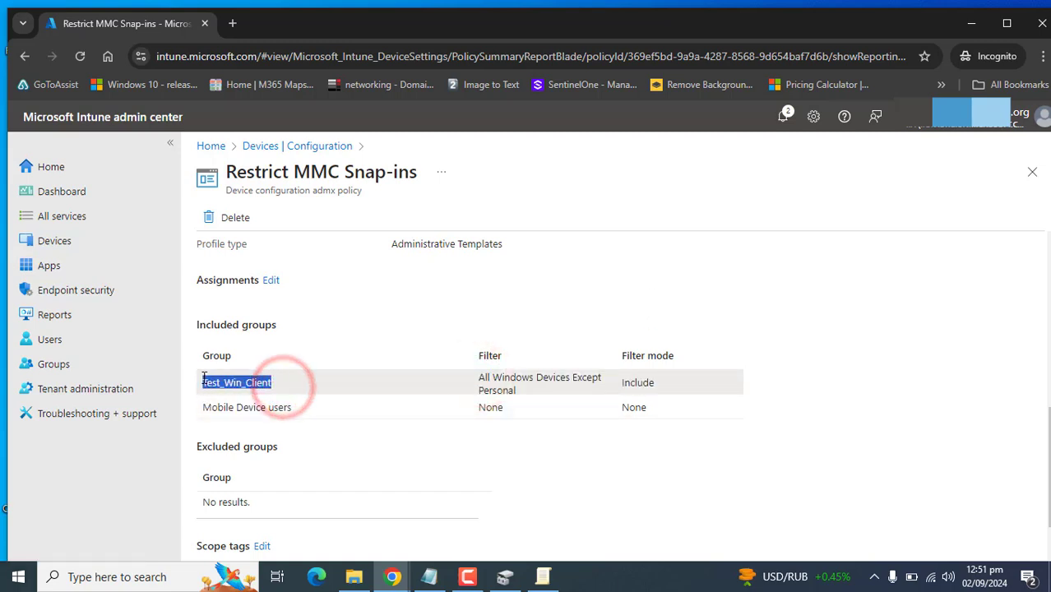
left_click(422, 310)
left_click(333, 146)
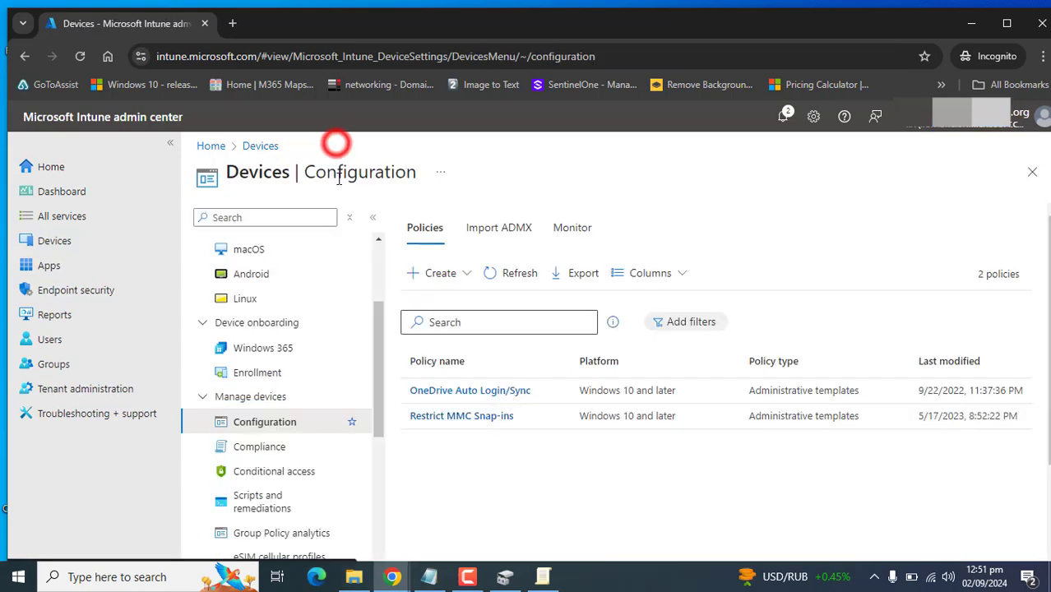
left_click(438, 421)
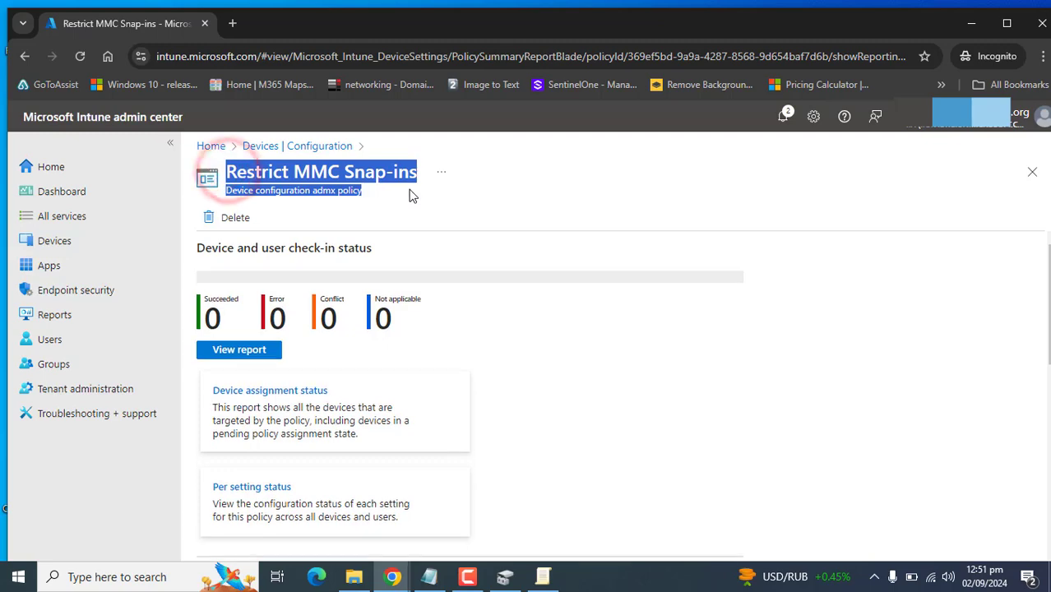
Switch to the open Disk Management and Local Group Policy Editor windows to view both consoles, and minimize them
key("alt+Tab")
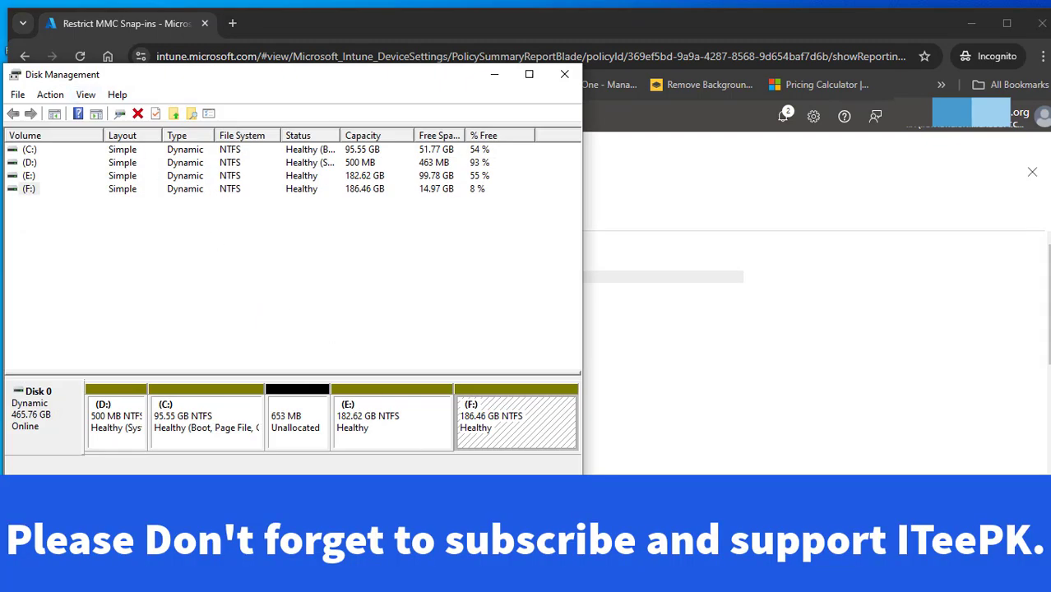
key("alt+Tab")
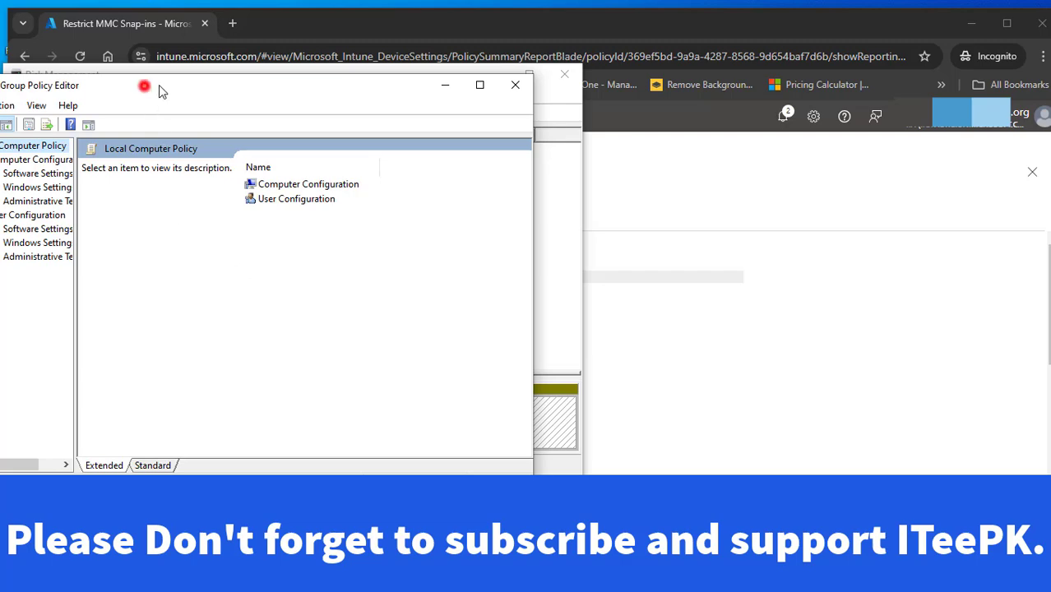
left_click_drag(158, 91, 712, 108)
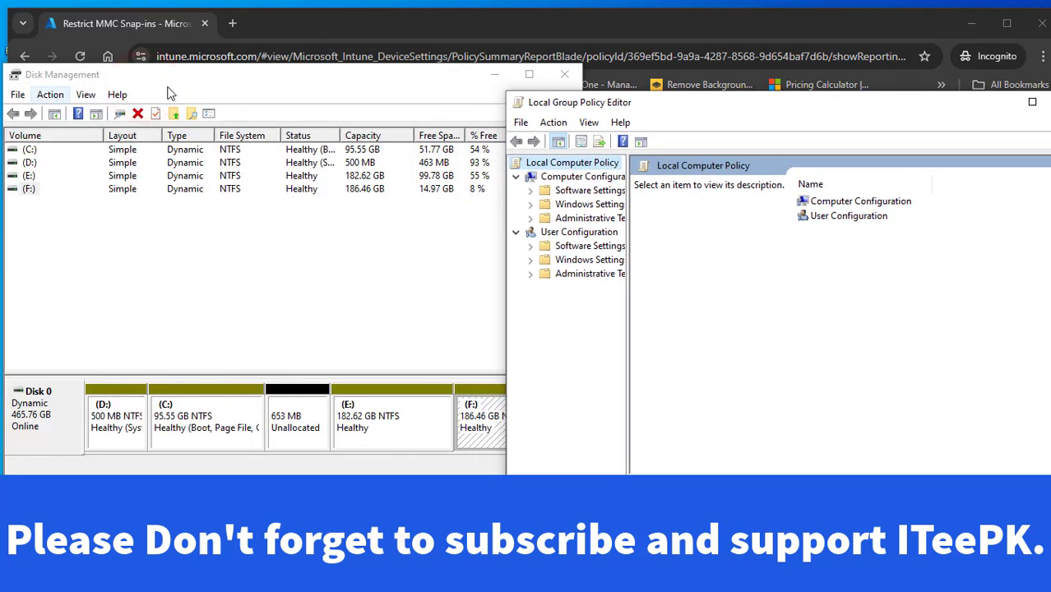
left_click_drag(593, 102, 4, 102)
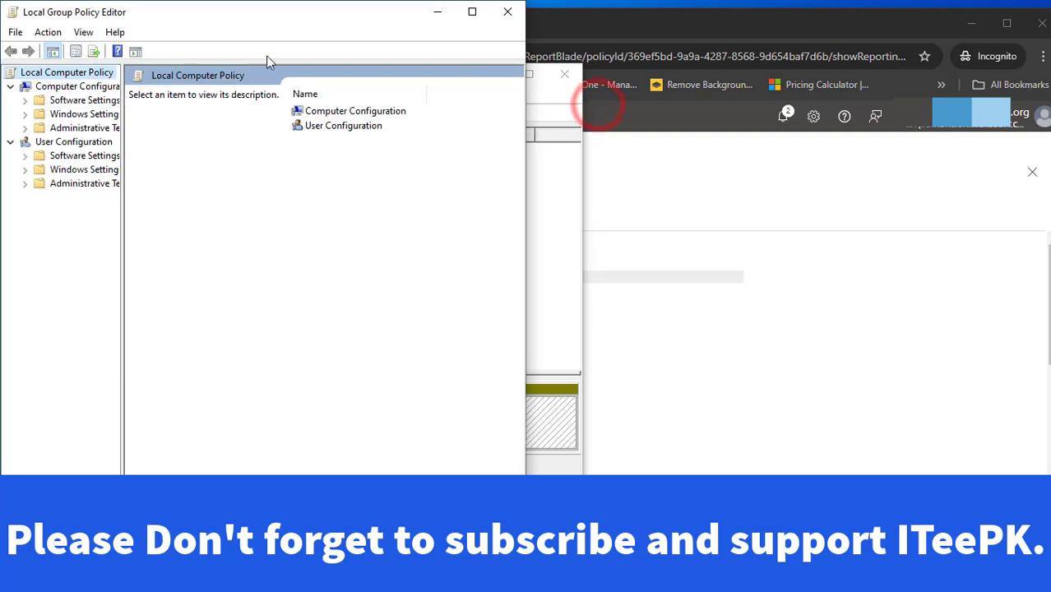
left_click(436, 11)
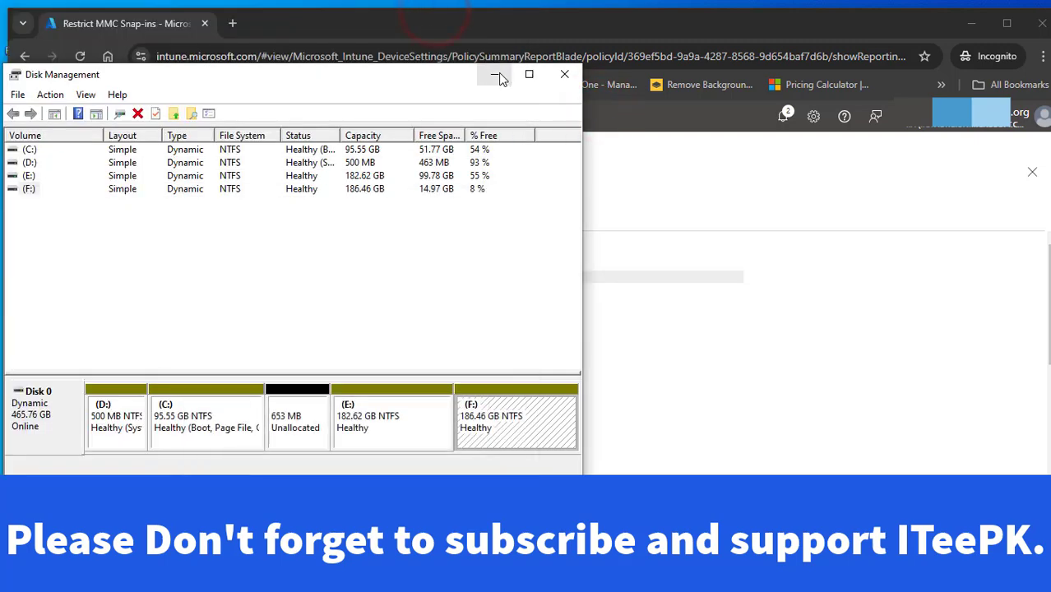
left_click(496, 76)
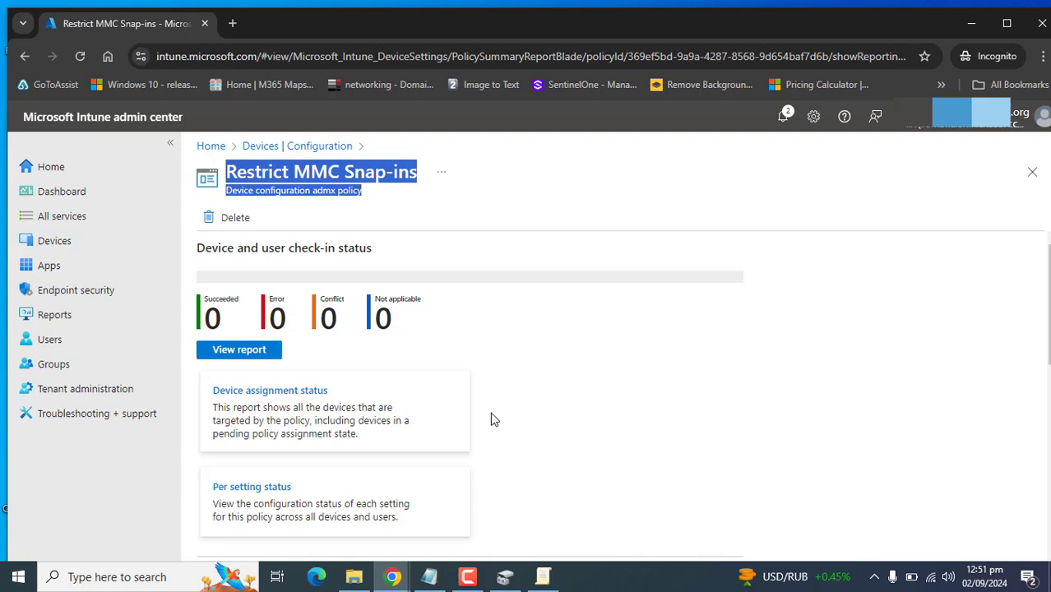
Reopen the Restrict MMC Snap-ins policy from the configuration list and review its basics, group assignments, filter and configuration settings
left_click(815, 331)
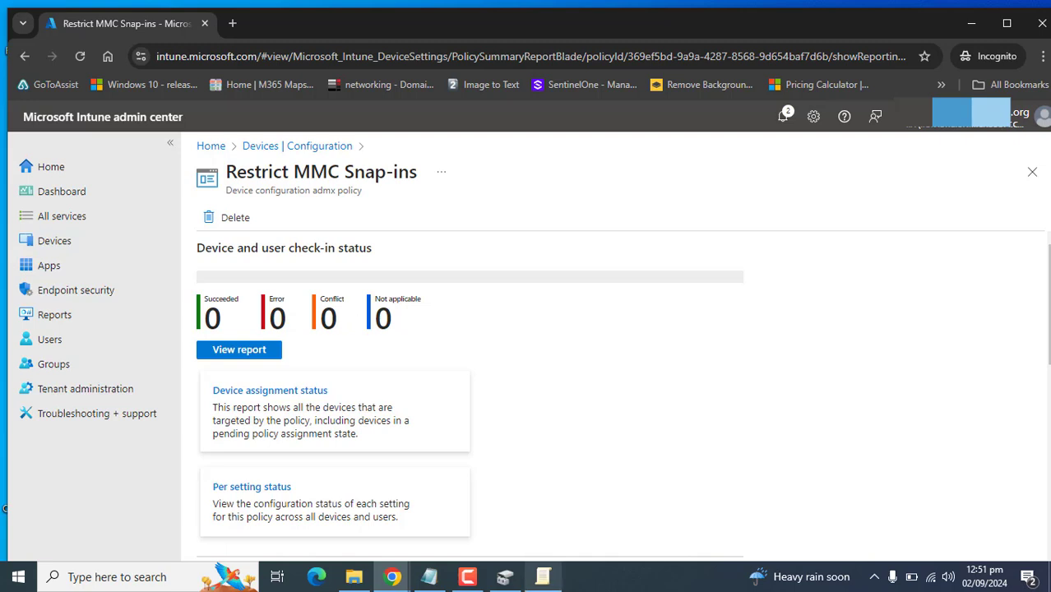
mouse_move(543, 577)
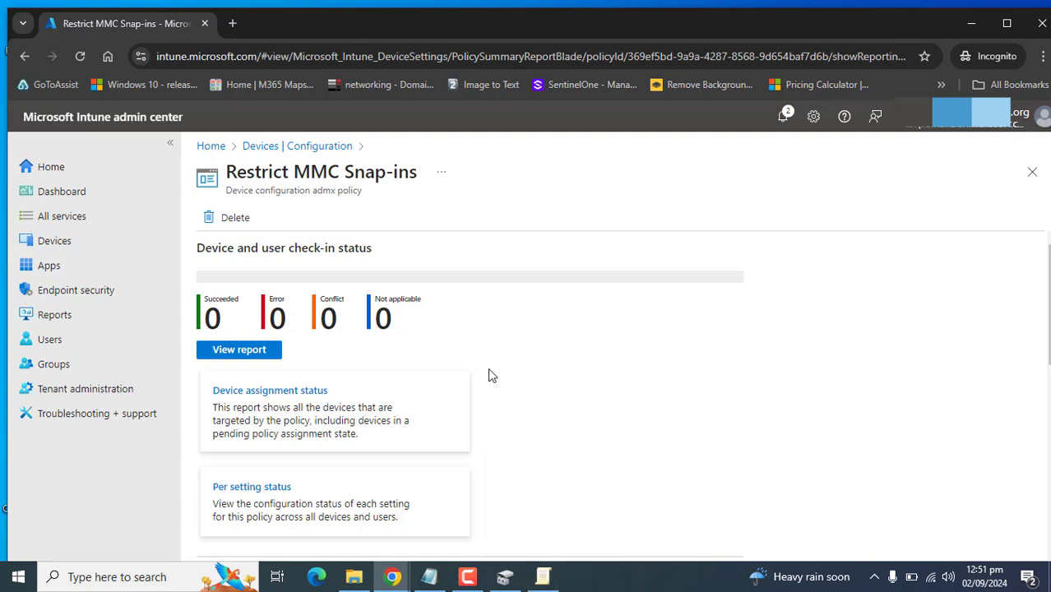
left_click(328, 150)
left_click(491, 416)
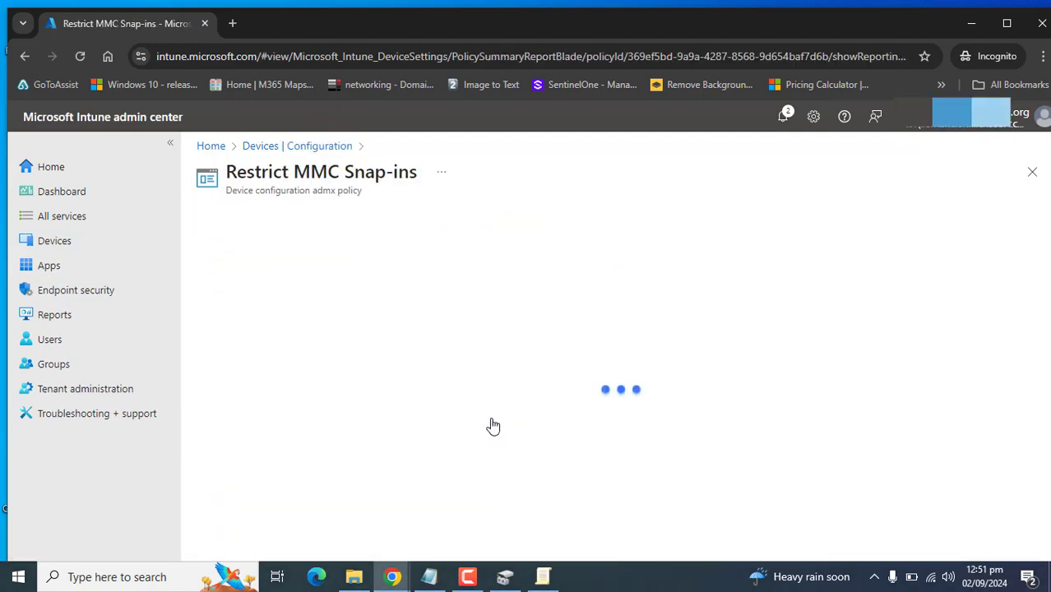
left_click_drag(1048, 345, 1032, 543)
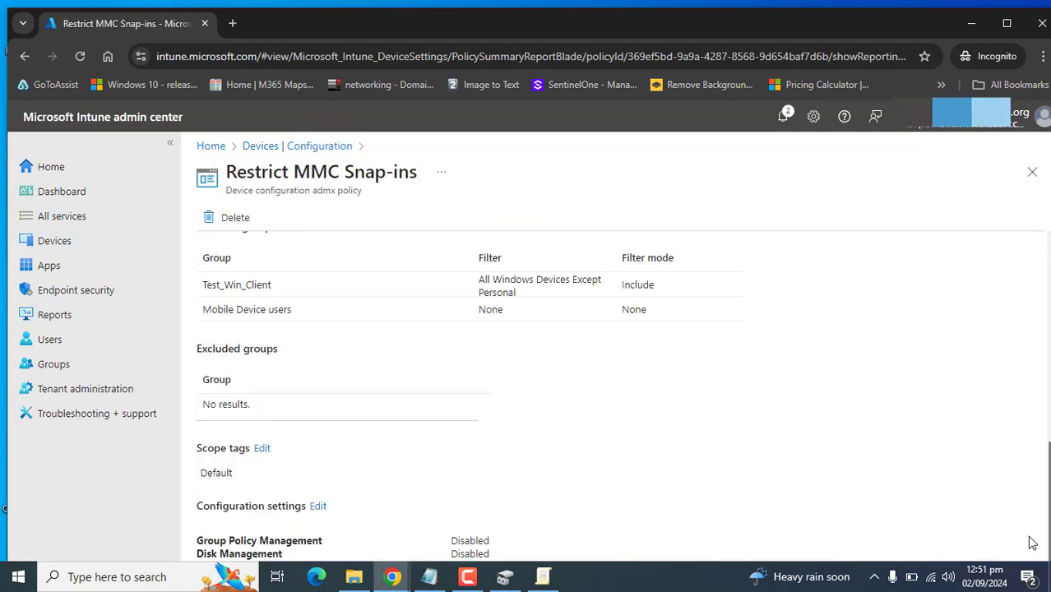
scroll(1033, 543, "up", 6)
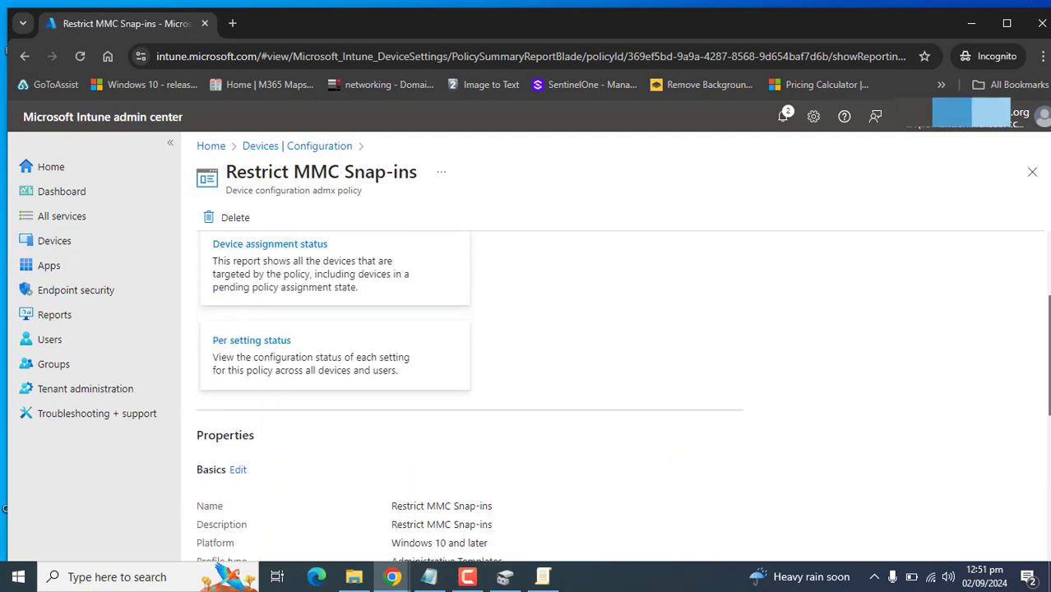
scroll(471, 400, "down", 2)
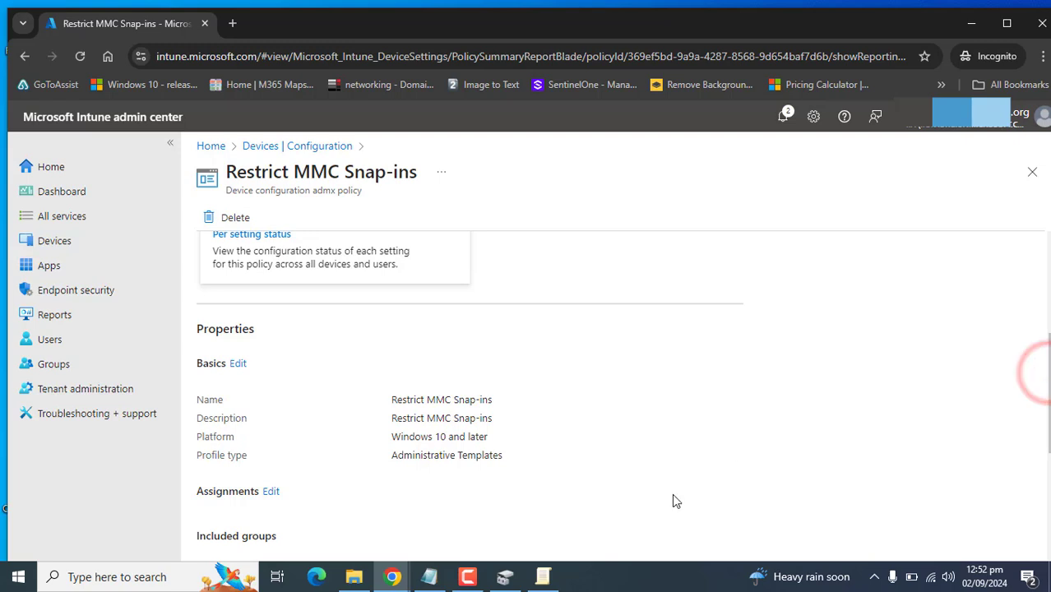
scroll(531, 355, "down", 4)
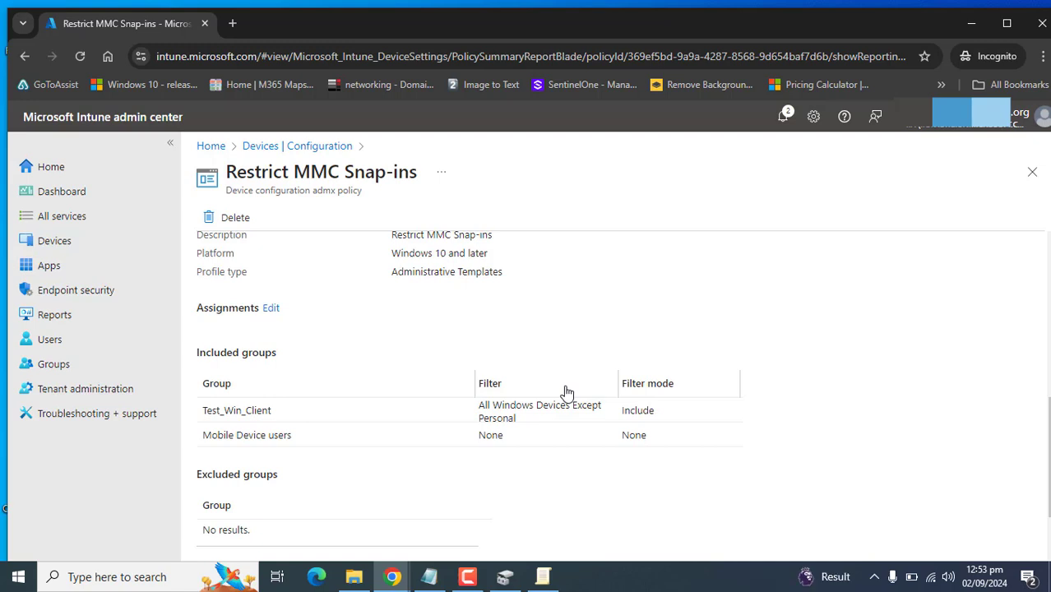
Open the Windows device WS263F013 from the Windows devices list and examine its filter evaluation results
scroll(563, 392, "up", 5)
left_click(52, 245)
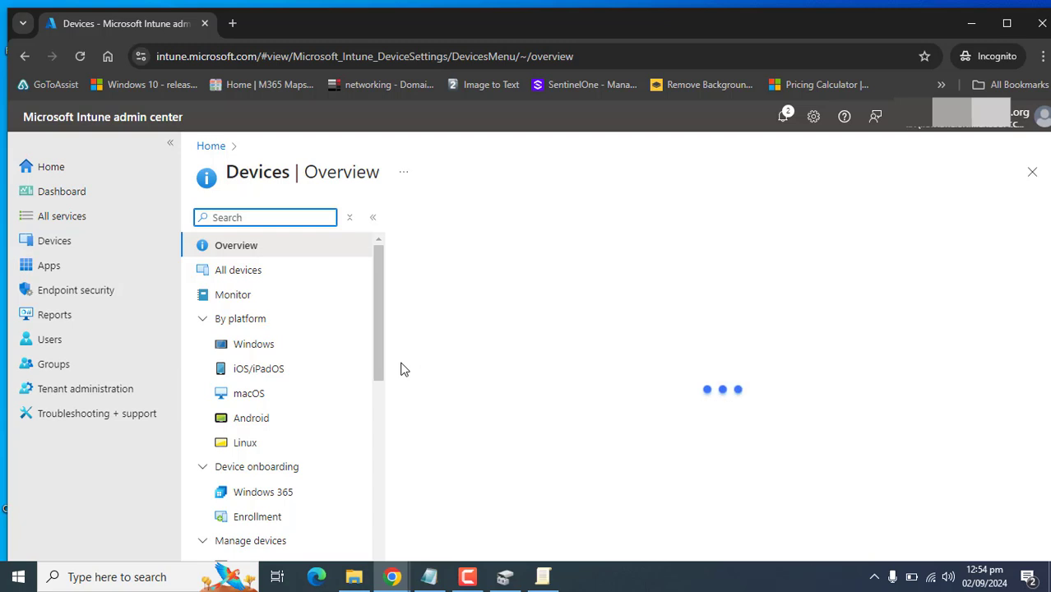
left_click(265, 344)
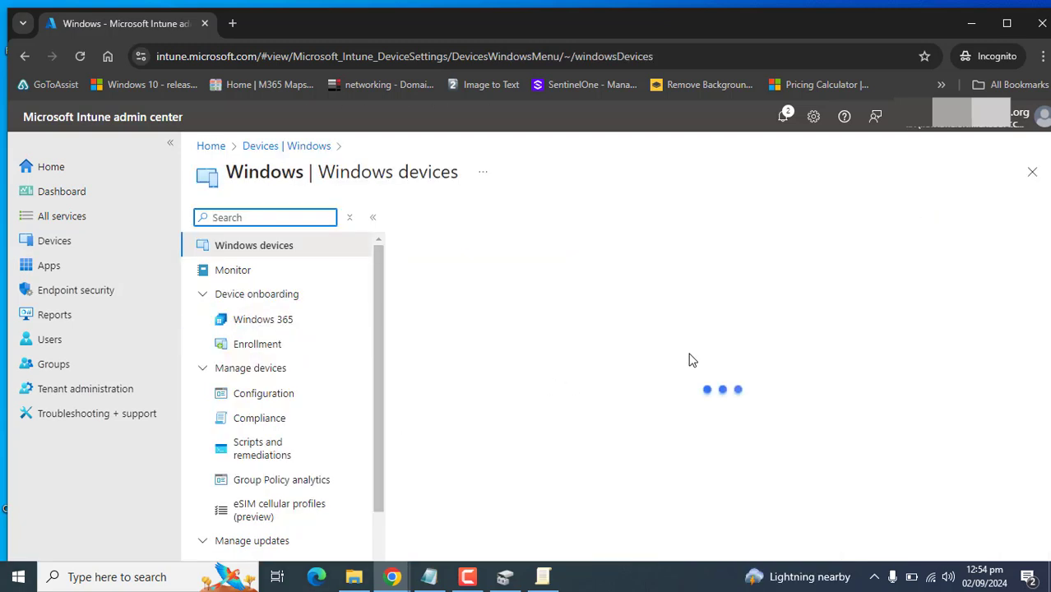
left_click(429, 423)
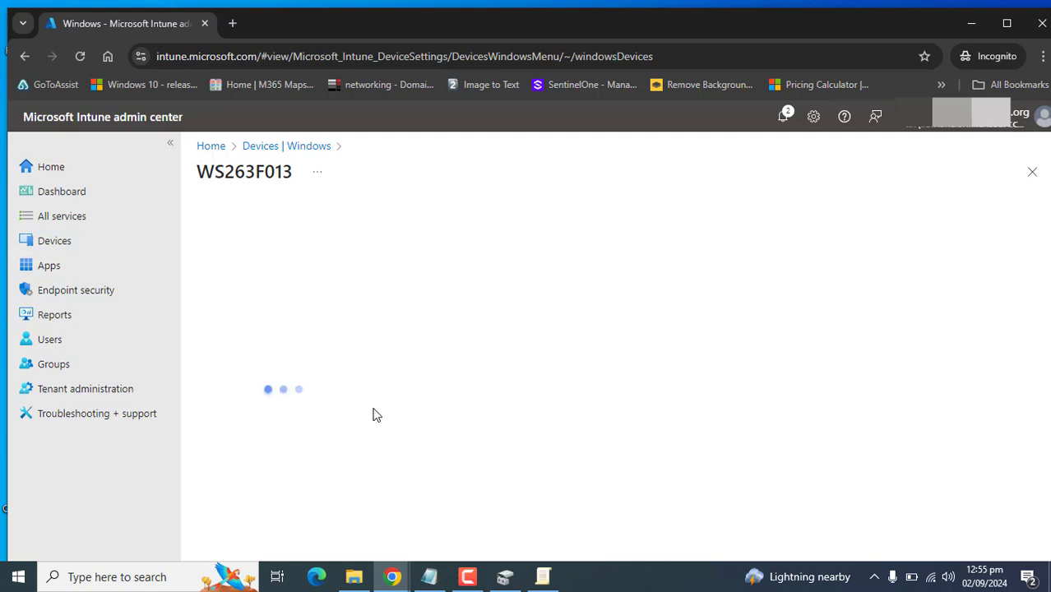
left_click(375, 400)
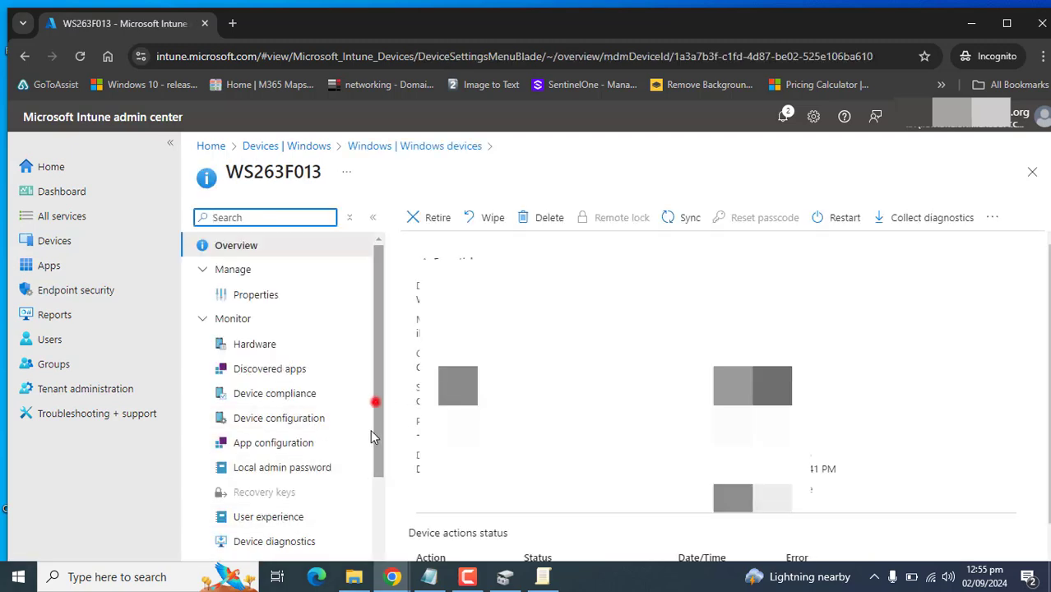
left_click(270, 490)
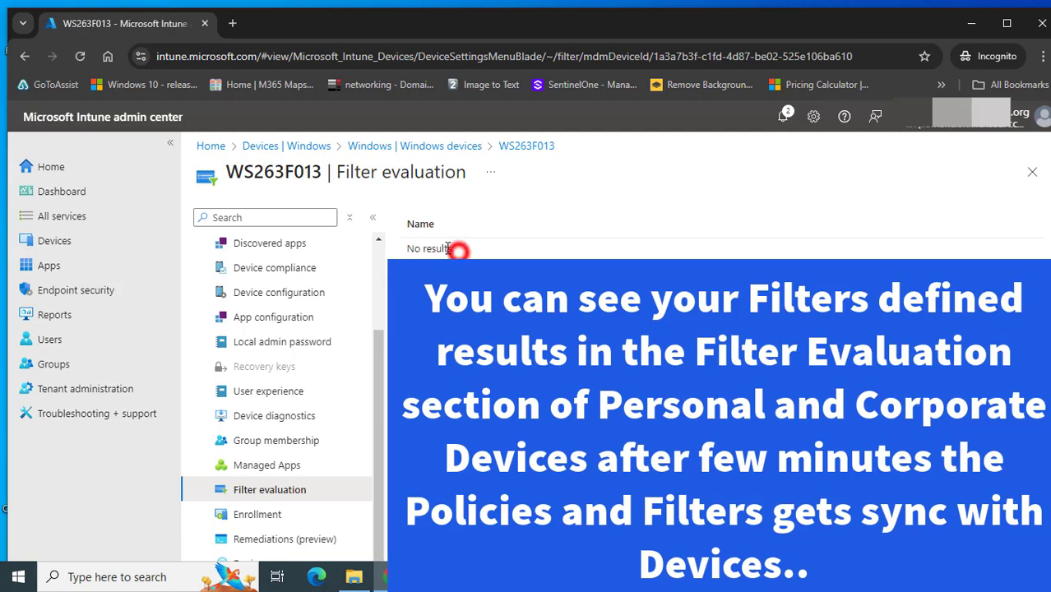
left_click_drag(448, 248, 411, 227)
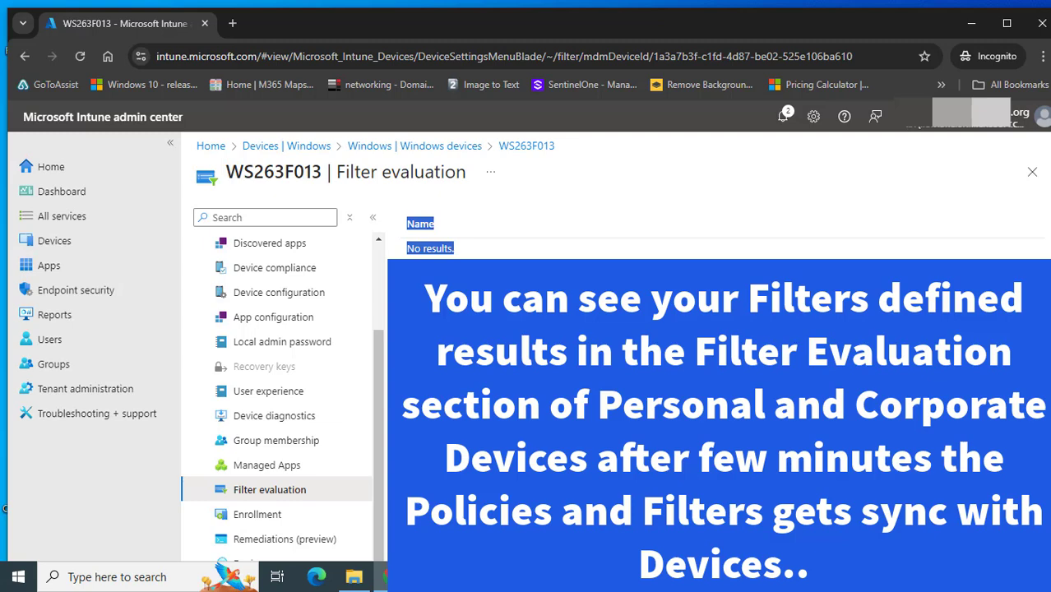
left_click(608, 354)
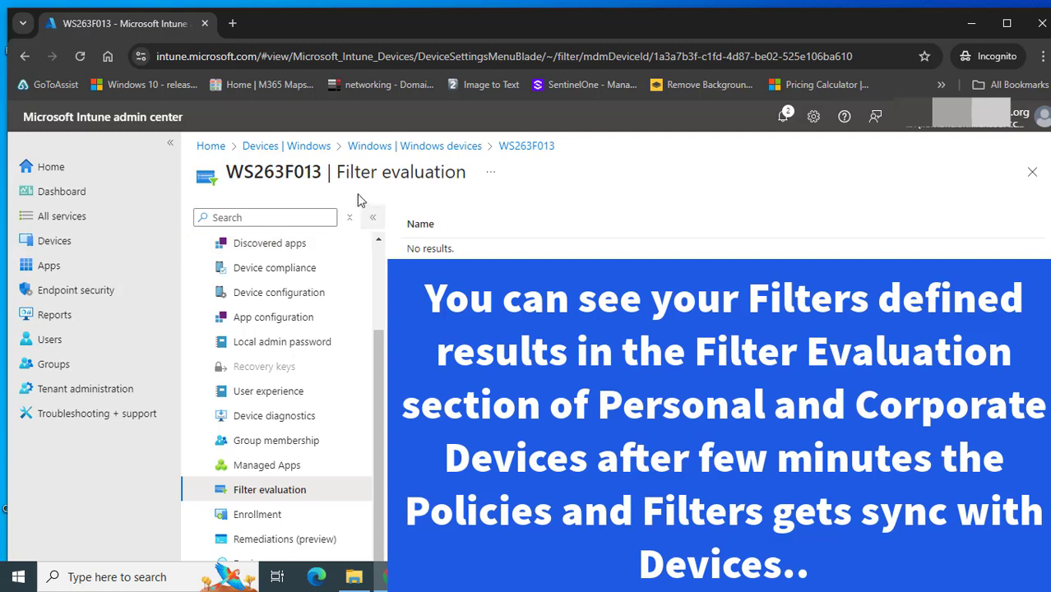
left_click_drag(365, 172, 467, 185)
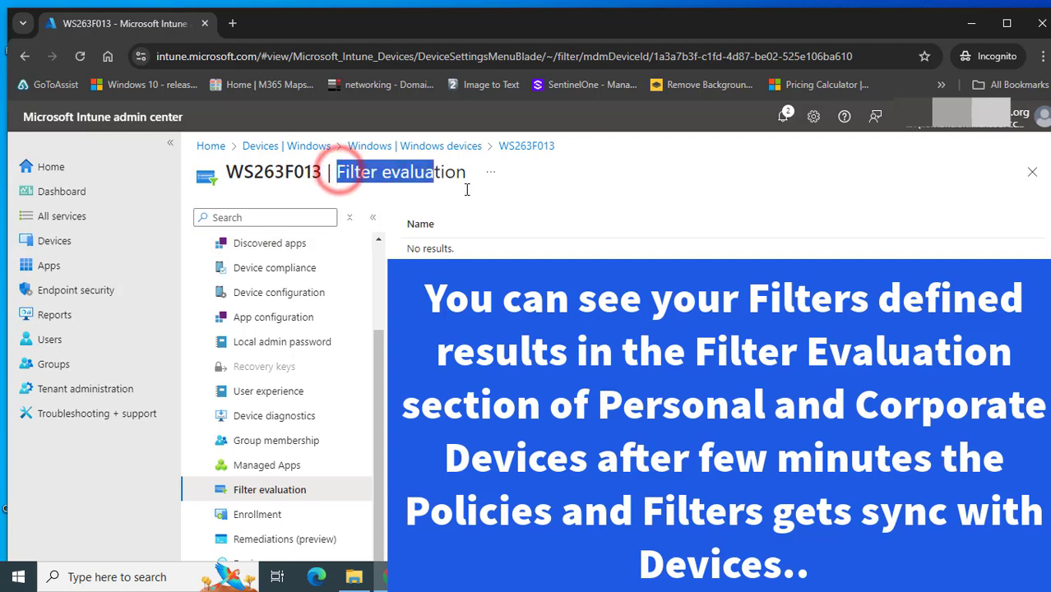
left_click(505, 215)
left_click_drag(465, 251, 406, 250)
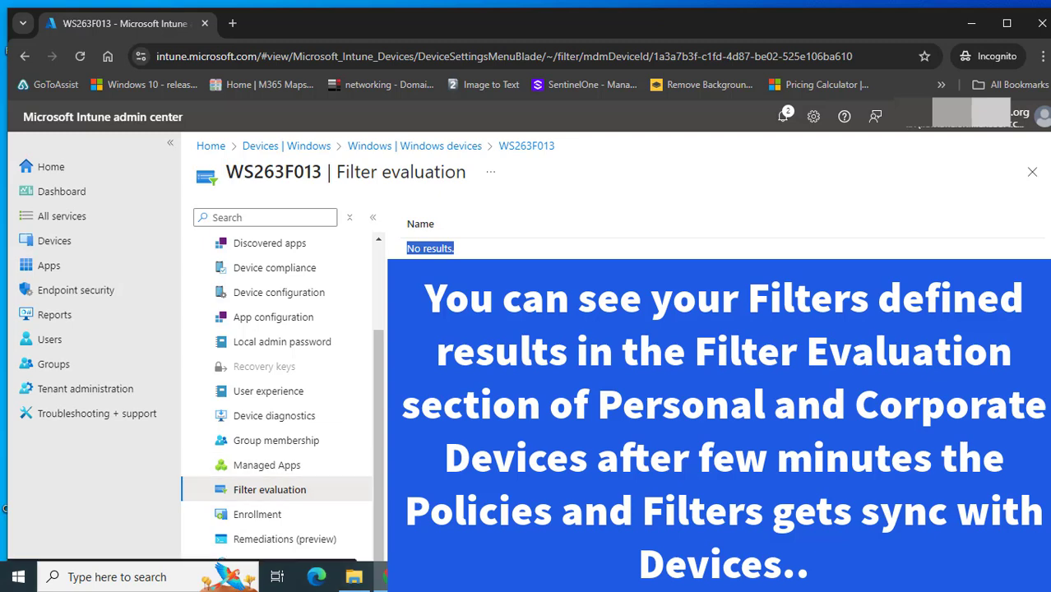
left_click_drag(469, 247, 406, 250)
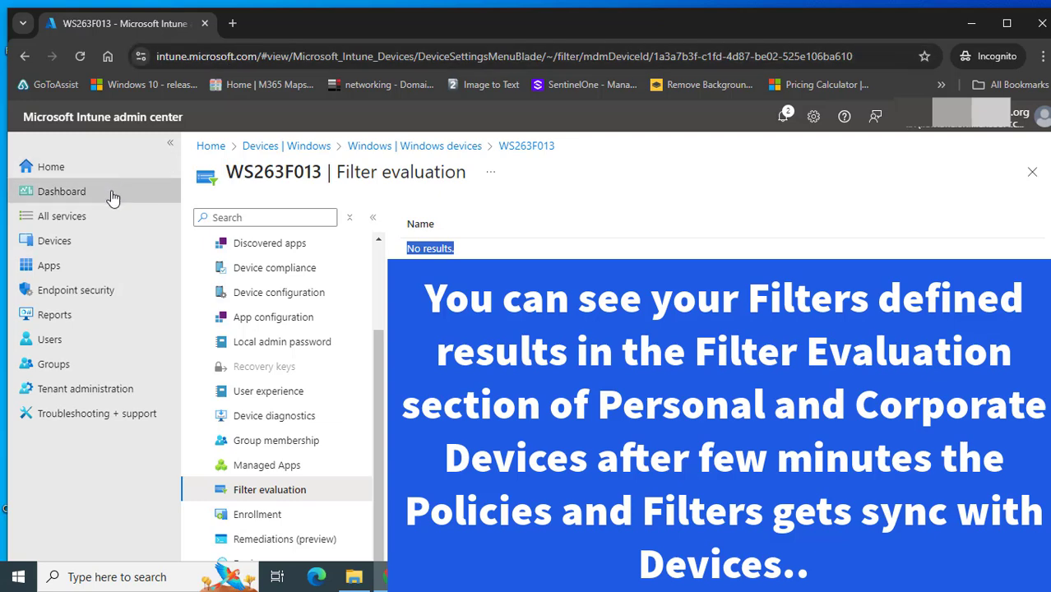
Open the Restrict MMC Snap-ins policy from the device configuration list in a second browser tab
left_click(88, 248)
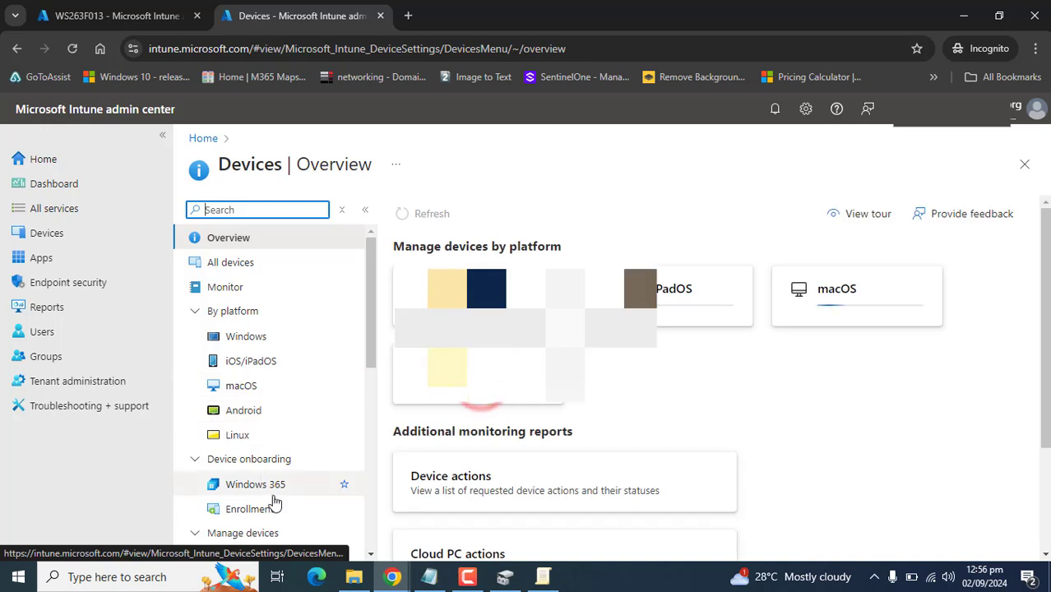
left_click_drag(369, 359, 367, 429)
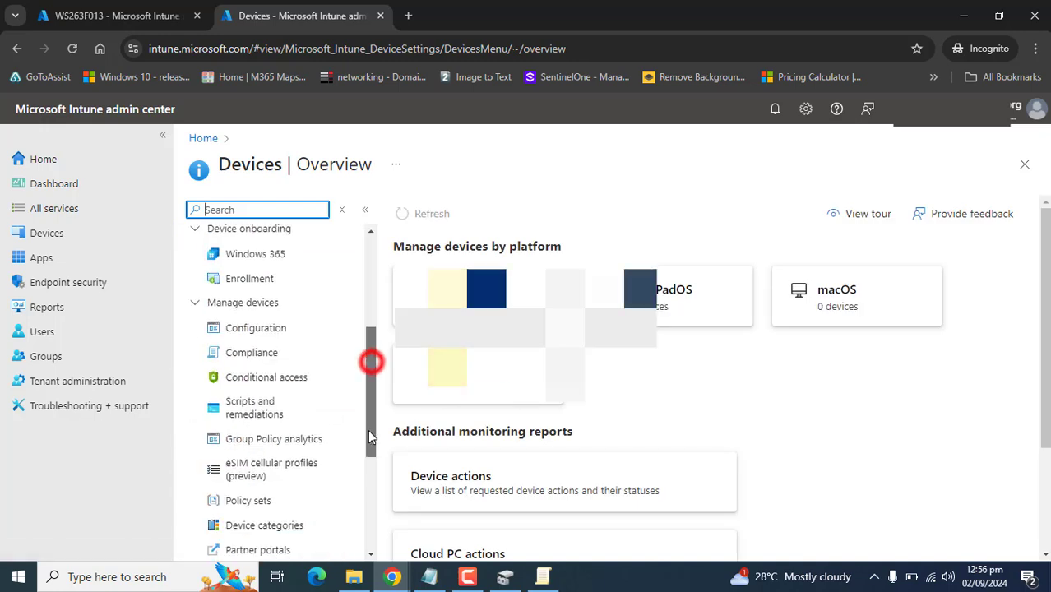
left_click(263, 327)
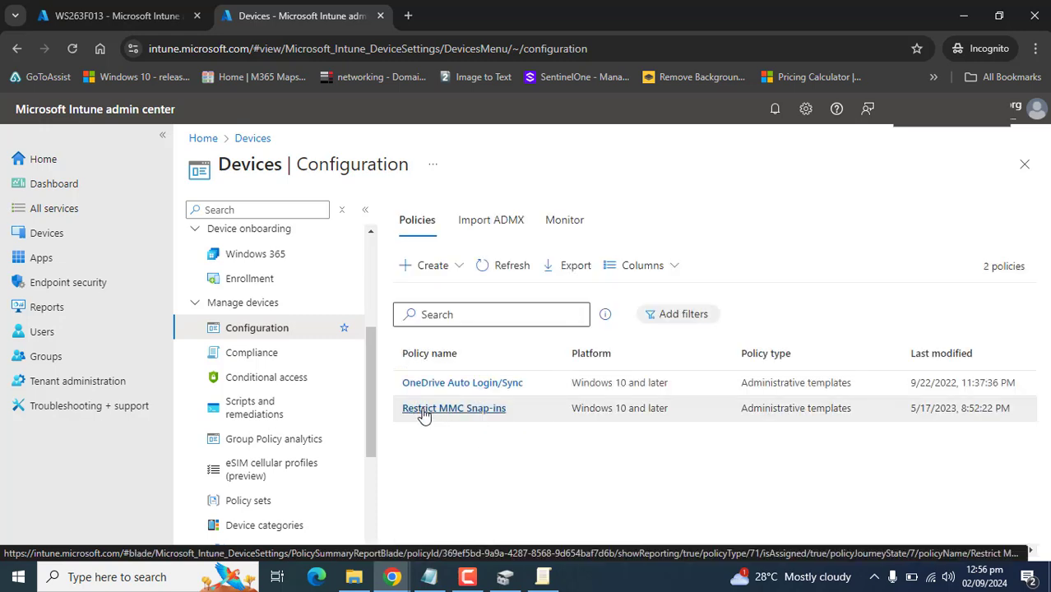
left_click(423, 411)
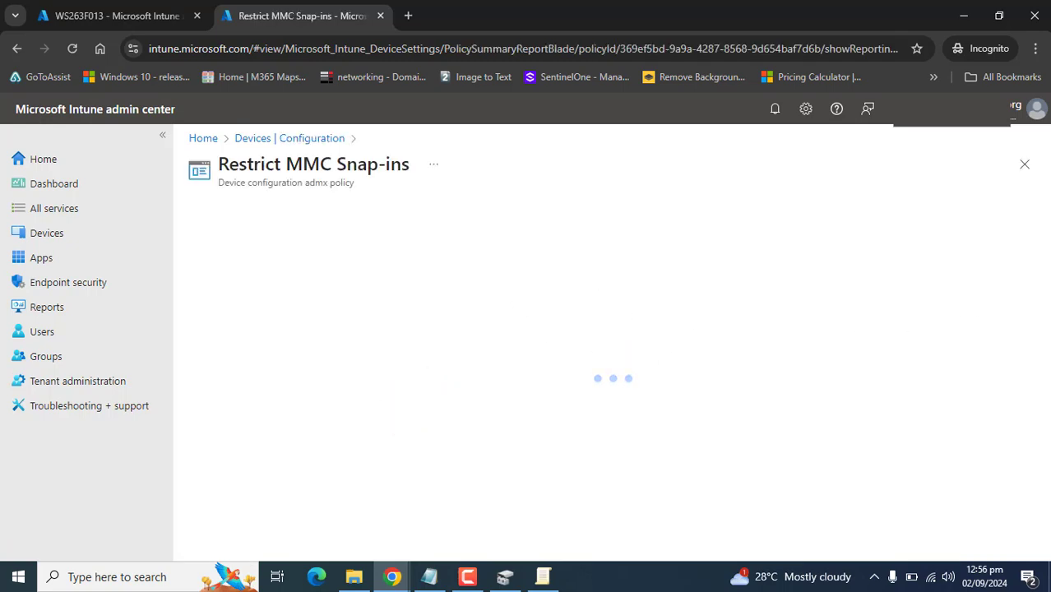
left_click_drag(219, 165, 414, 180)
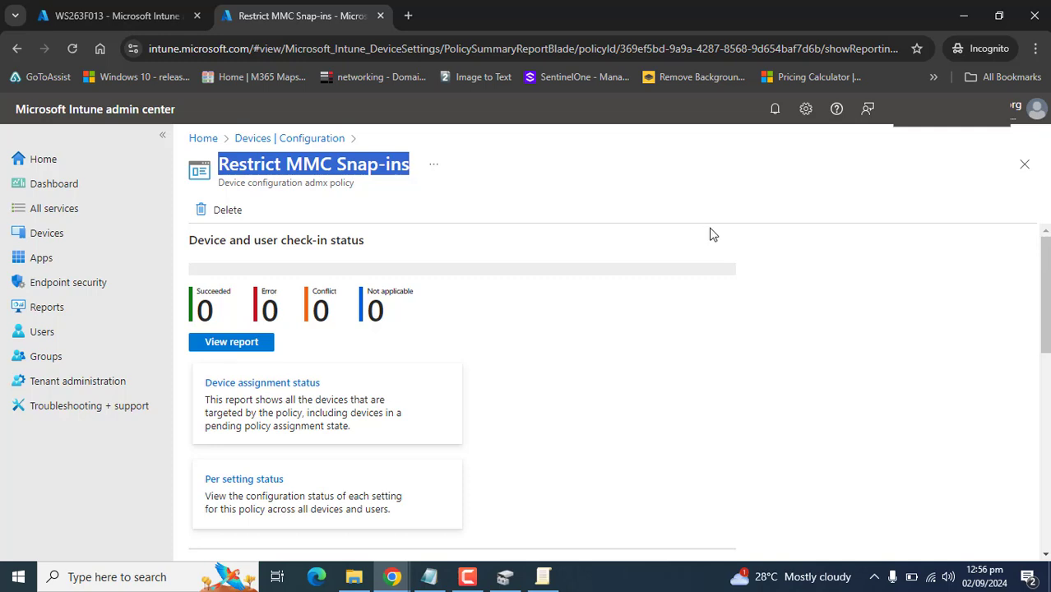
Return to the filter evaluation page of device WS263F013 and check its listed results again
left_click(88, 13)
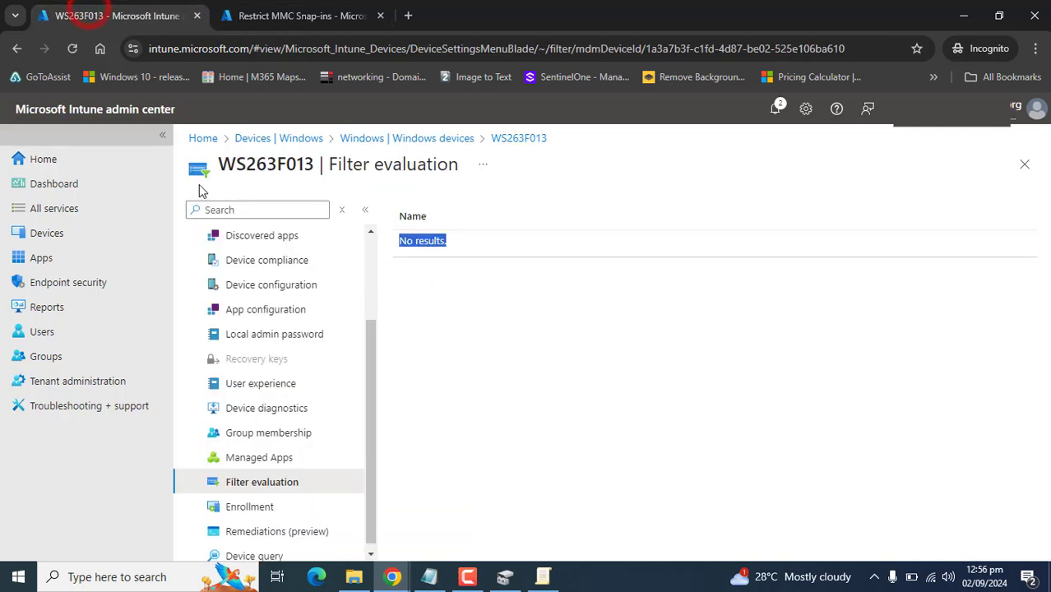
left_click(482, 298)
left_click_drag(392, 241, 467, 245)
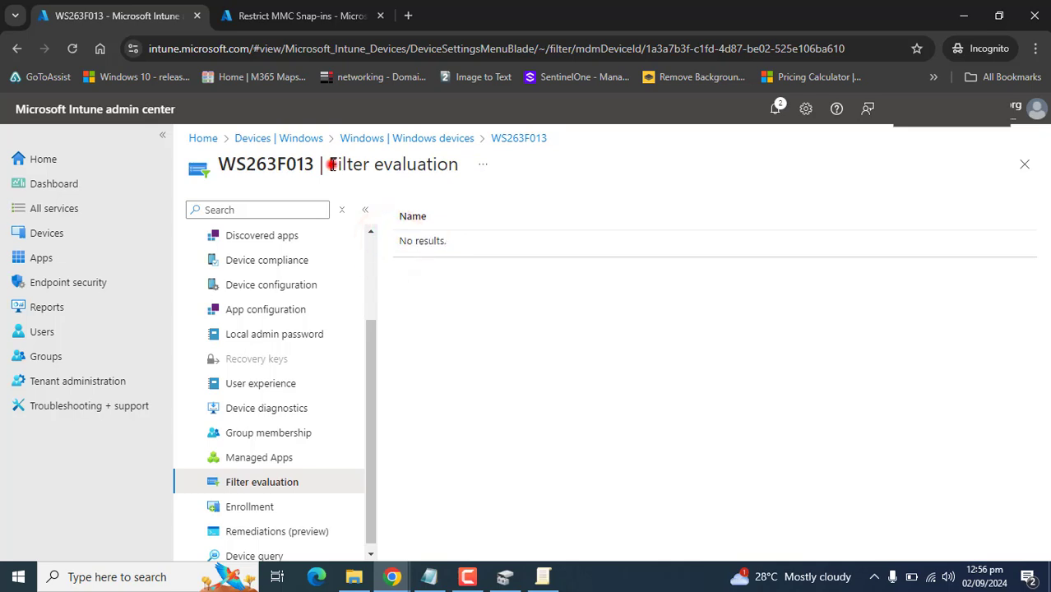
left_click(332, 165)
left_click(500, 295)
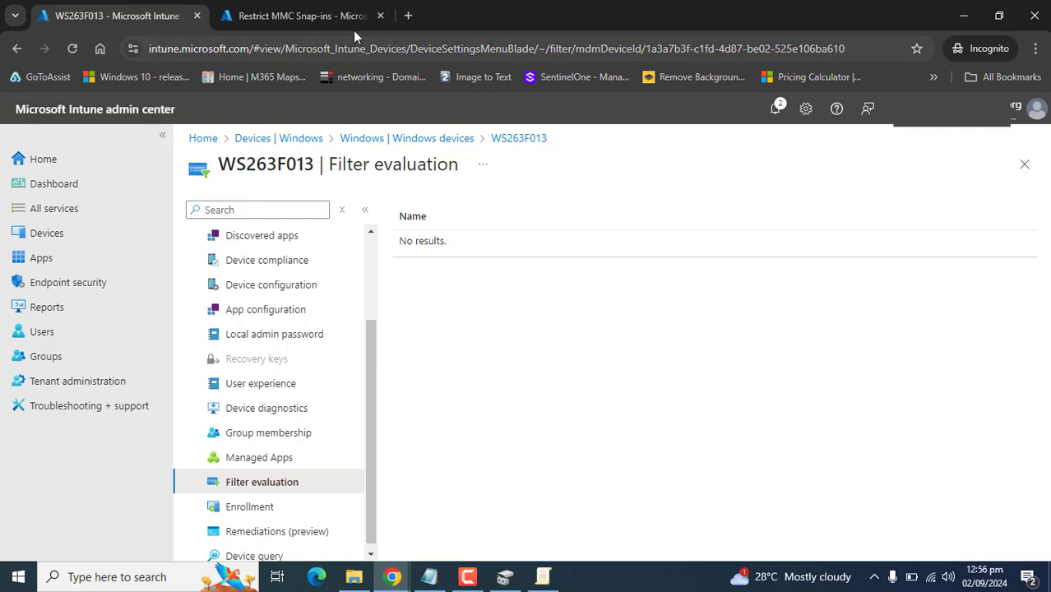
Review the filter and filter mode of the Restrict MMC Snap-ins policy's included groups, and return to the device's filter evaluation
left_click(329, 18)
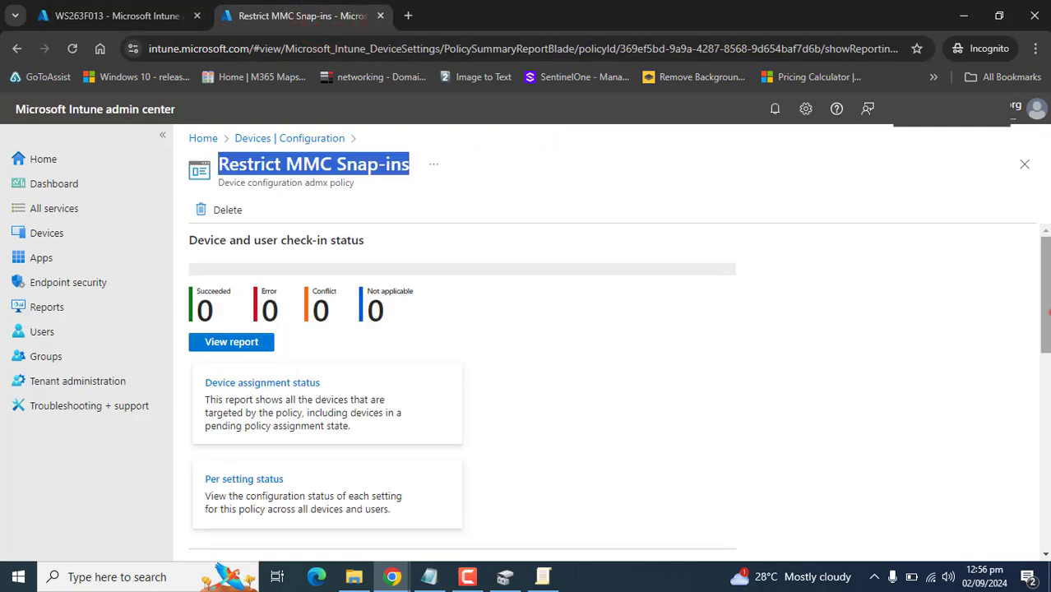
left_click_drag(1046, 311, 1045, 461)
left_click(882, 477)
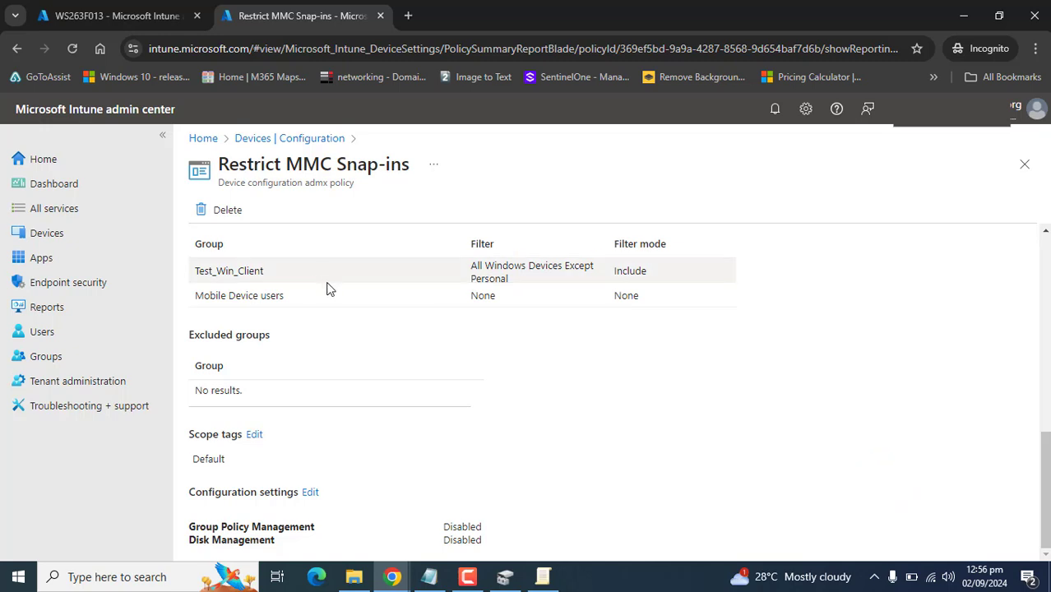
left_click(79, 11)
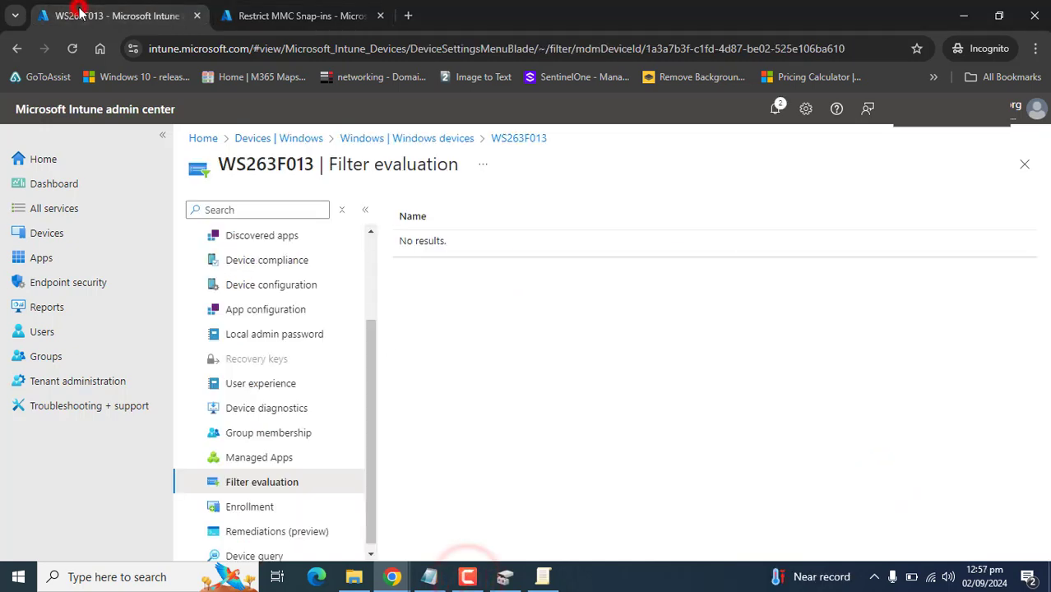
left_click(292, 145)
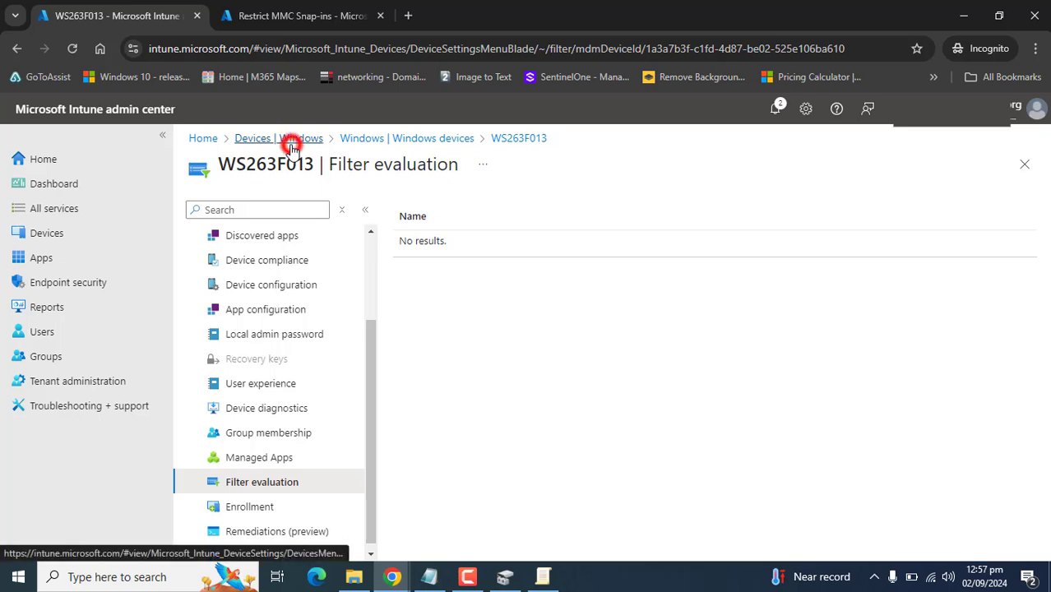
Open the filter evaluation page of the personal device DESKTOP-6DOKO7A from the Windows devices list
left_click(236, 336)
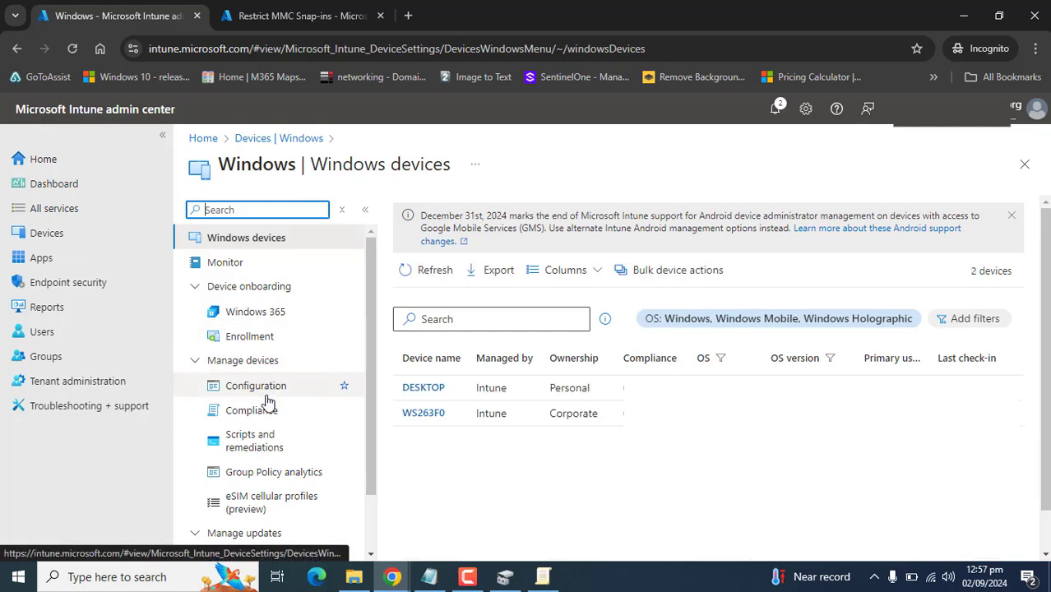
left_click_drag(368, 405, 370, 509)
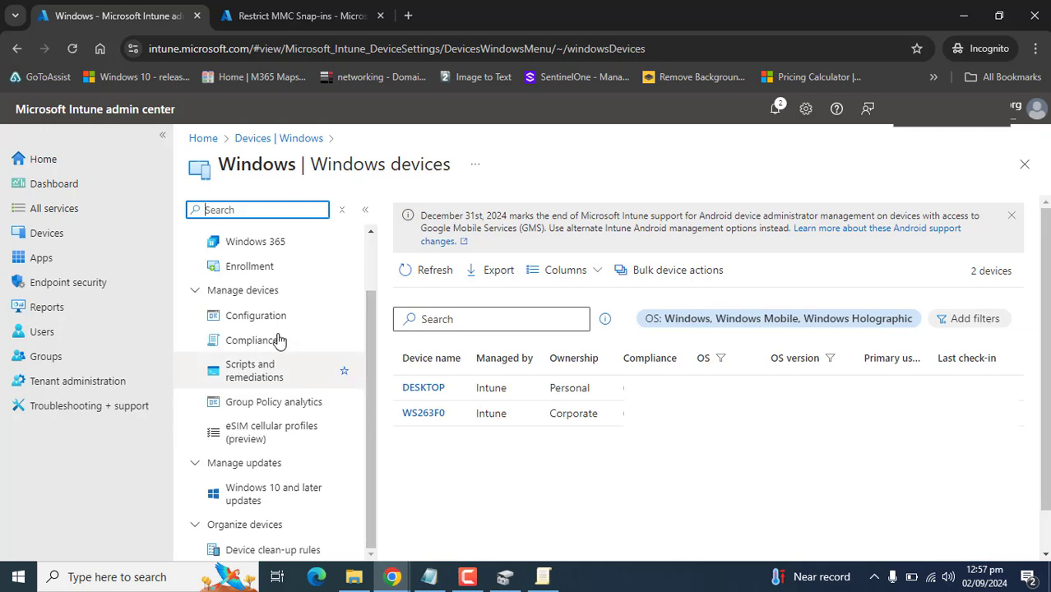
left_click(58, 238)
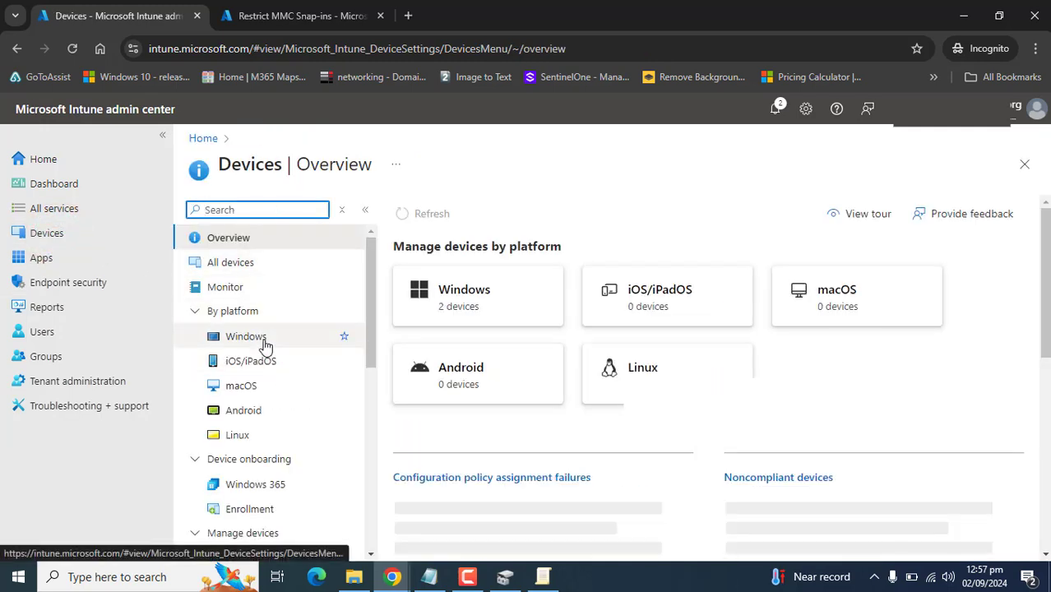
left_click(264, 342)
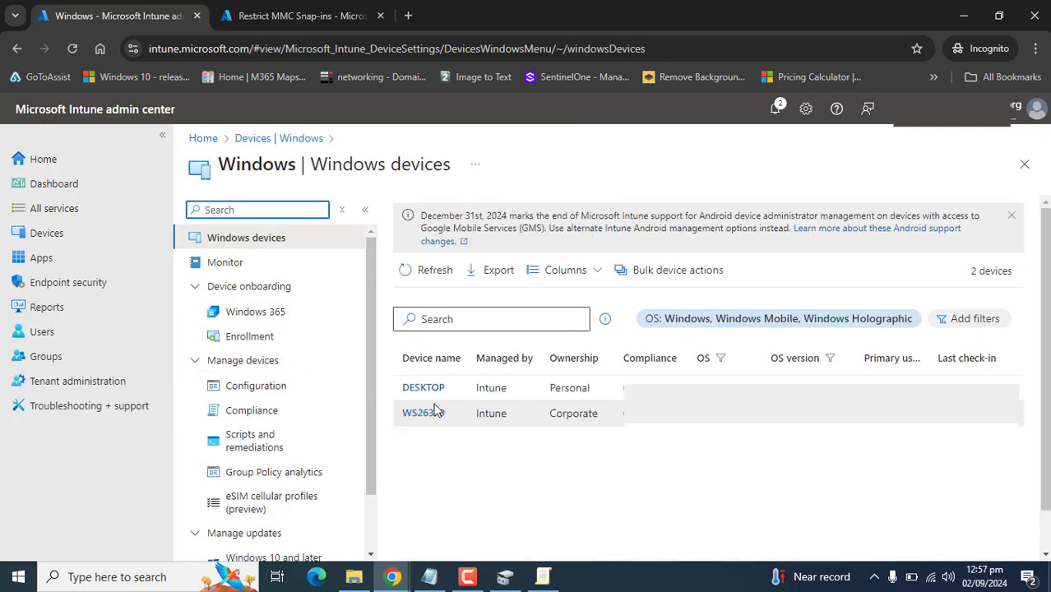
left_click(423, 388)
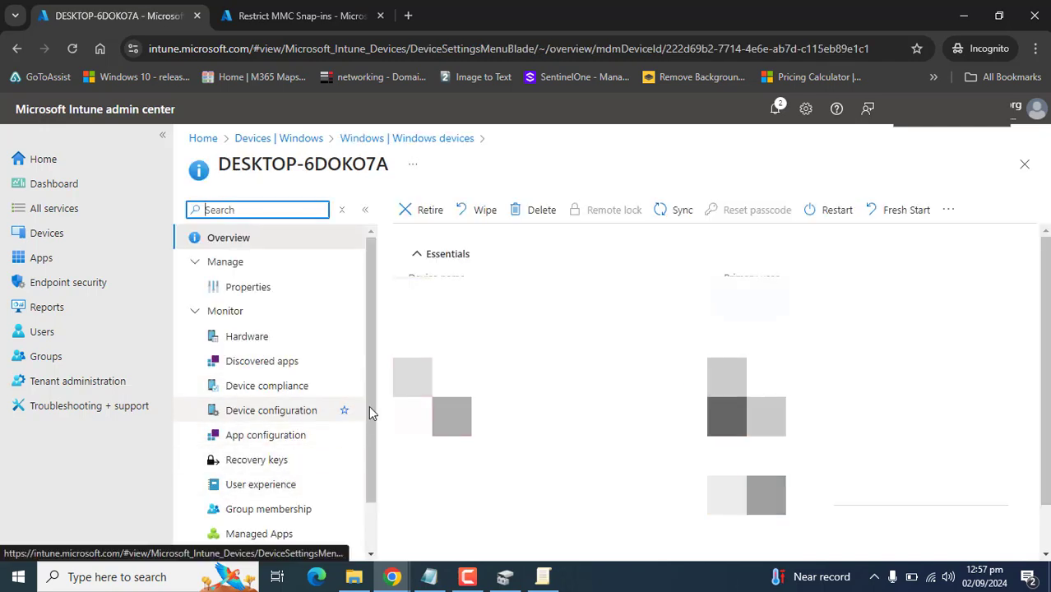
left_click_drag(368, 426, 359, 481)
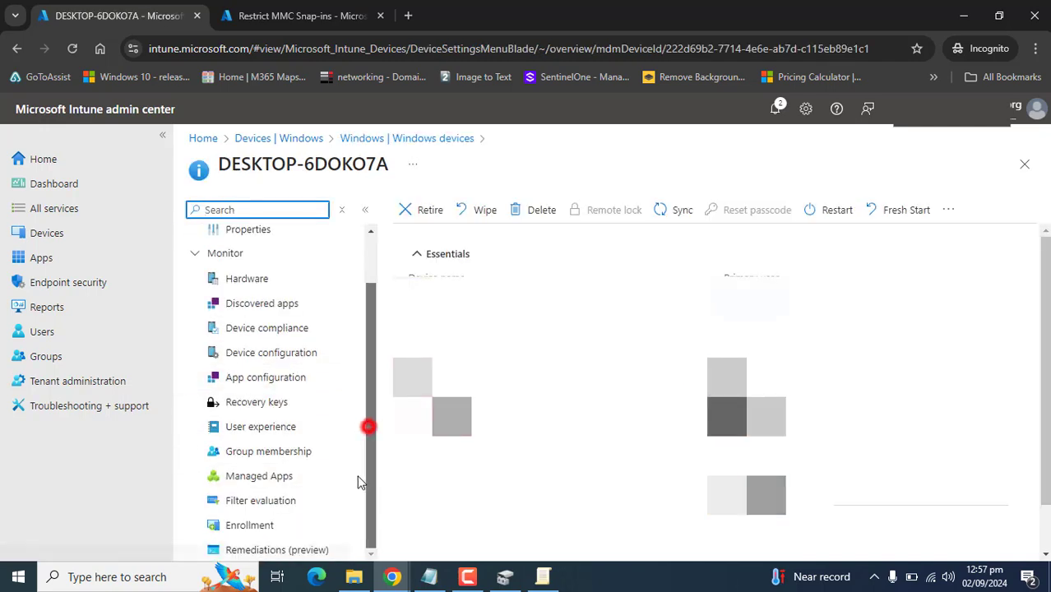
left_click(270, 503)
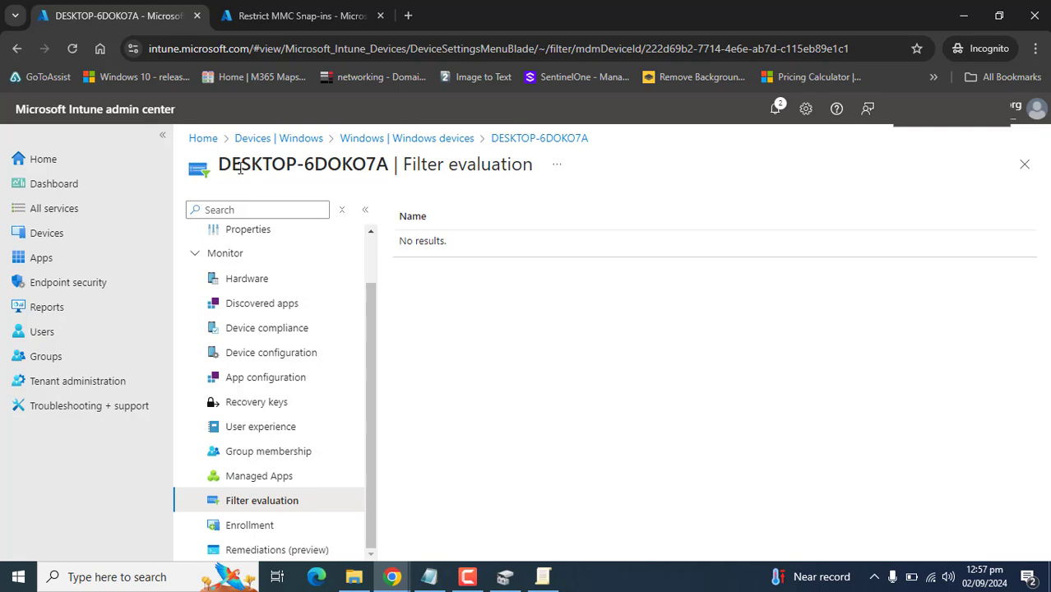
Examine the device name and the filter evaluation results listed for DESKTOP-6DOKO7A
left_click_drag(216, 168, 535, 287)
left_click(519, 305)
left_click_drag(450, 241, 396, 245)
left_click(486, 337)
Review the Restrict MMC Snap-ins policy's group filters in the other browser tab, and recheck the filter evaluation results of DESKTOP-6DOKO7A
left_click(298, 16)
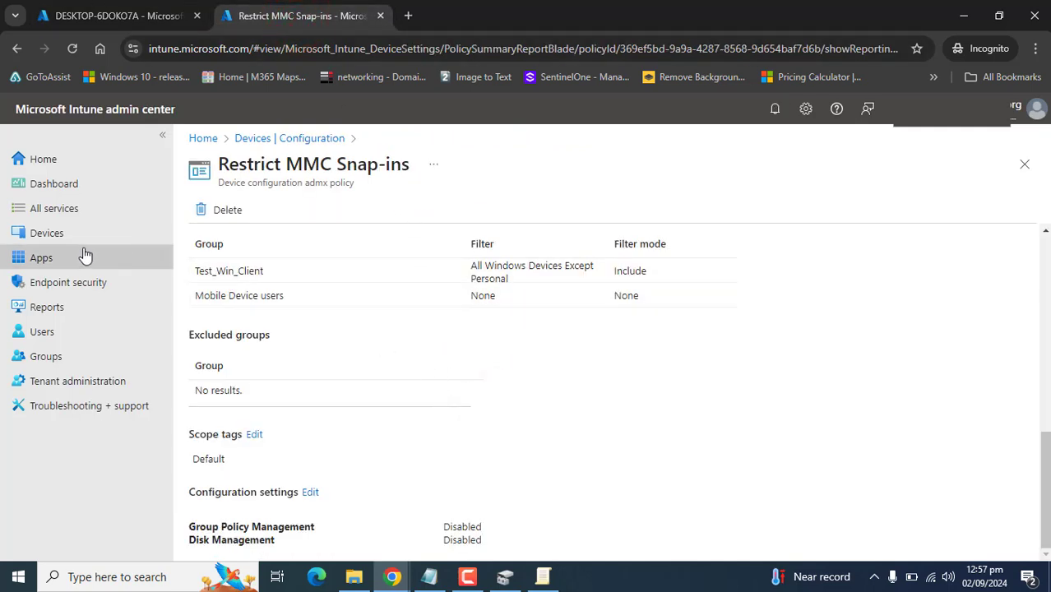
left_click(126, 18)
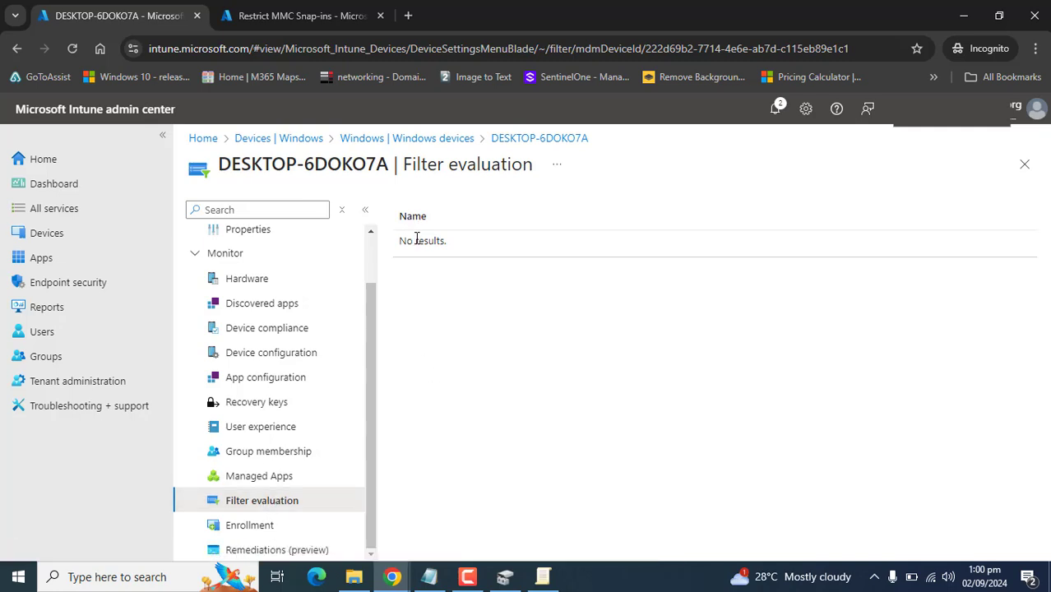
left_click_drag(416, 239, 474, 240)
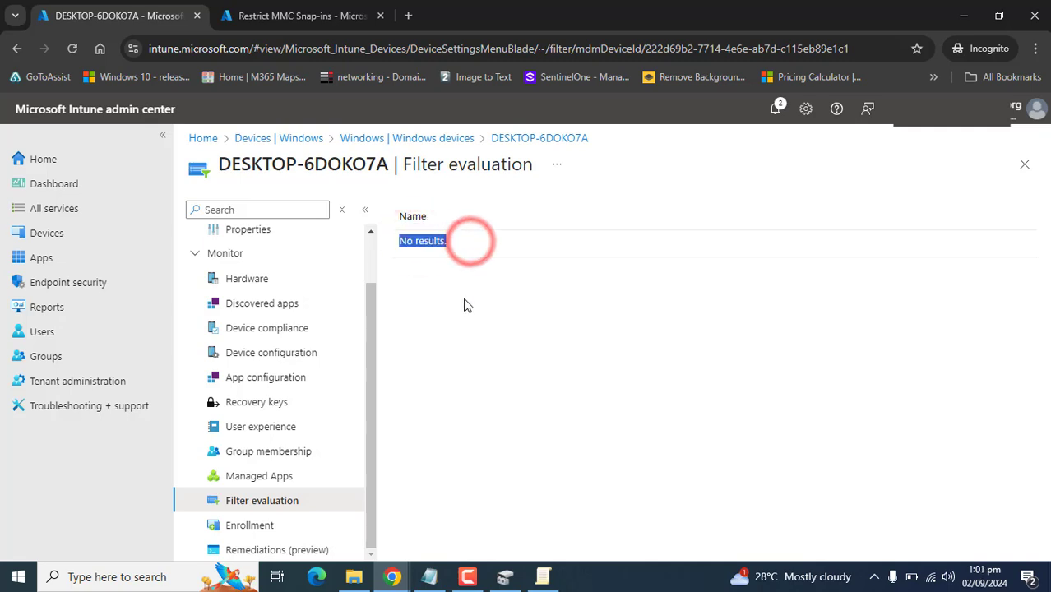
left_click(516, 243)
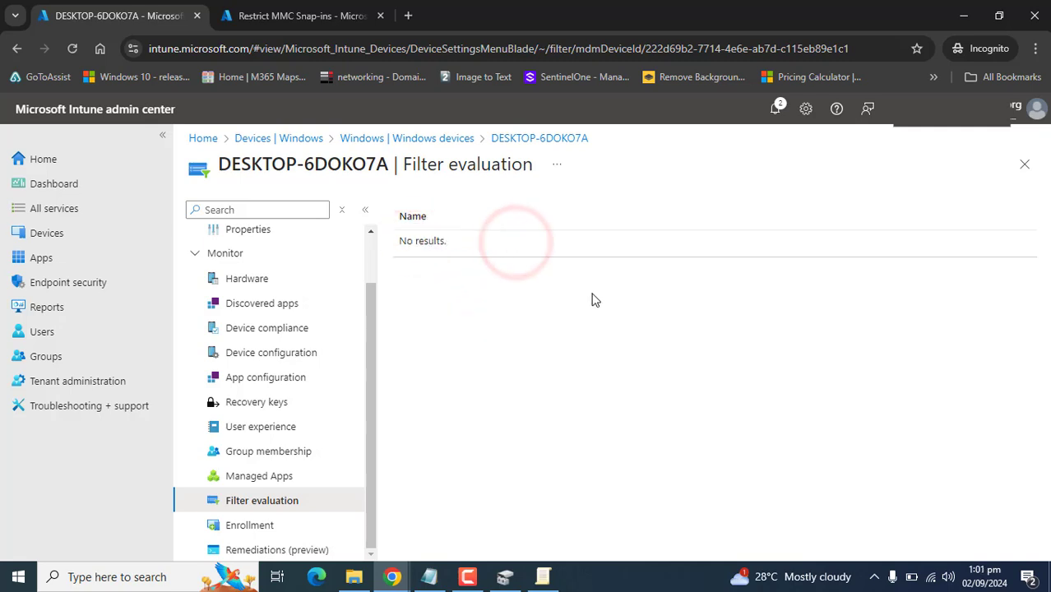